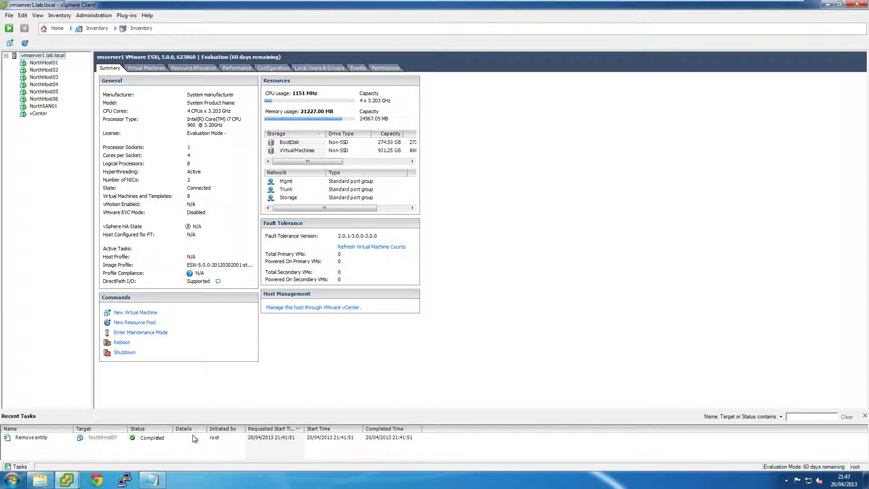
Step: Switch to Notepad to review the vhv.allow = "TRUE" line, and return to the vSphere Client
left_click(157, 480)
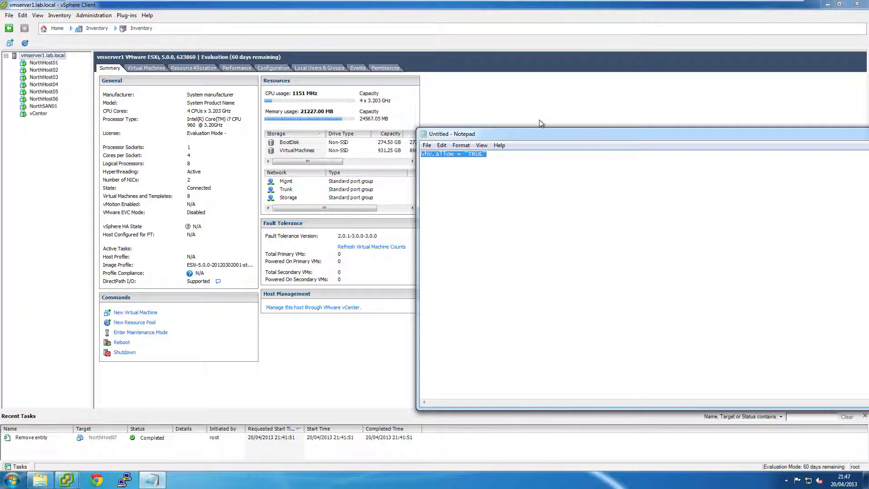
left_click_drag(487, 155, 421, 154)
left_click(457, 93)
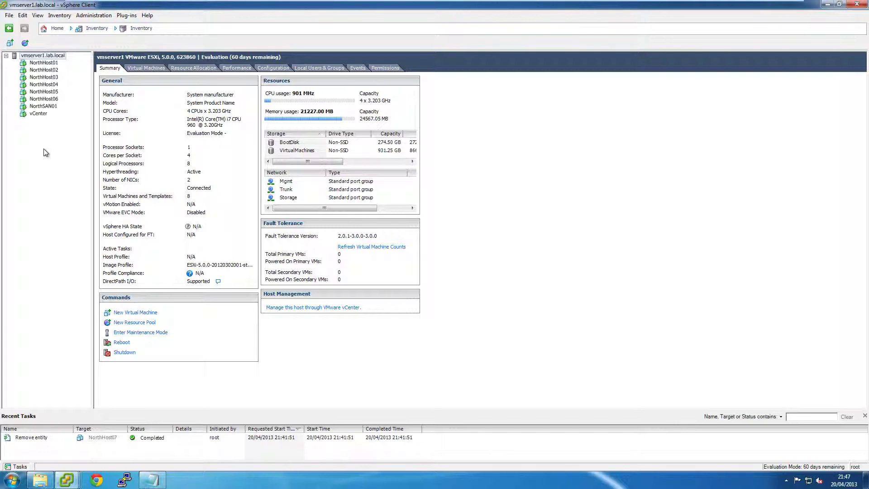
Step: Start a new virtual machine on the vmserver1.lab.local host with the Custom configuration and name it Test
right_click(54, 57)
left_click(95, 63)
left_click(369, 172)
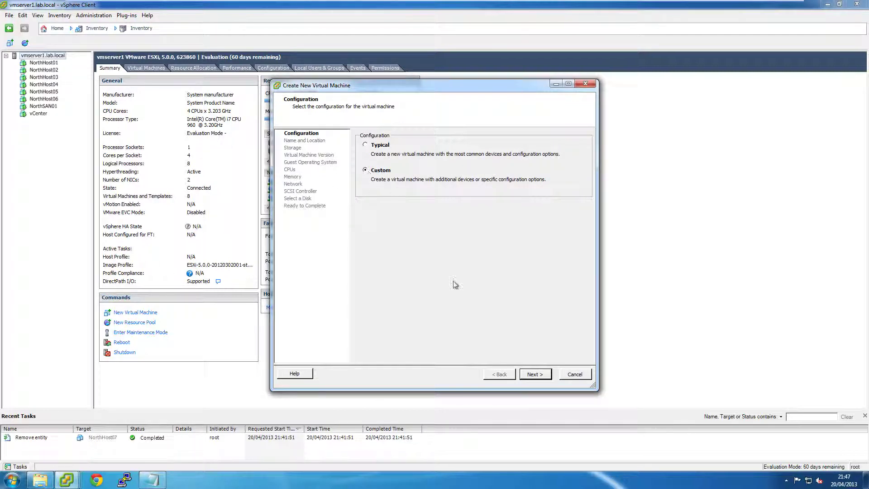
left_click(534, 374)
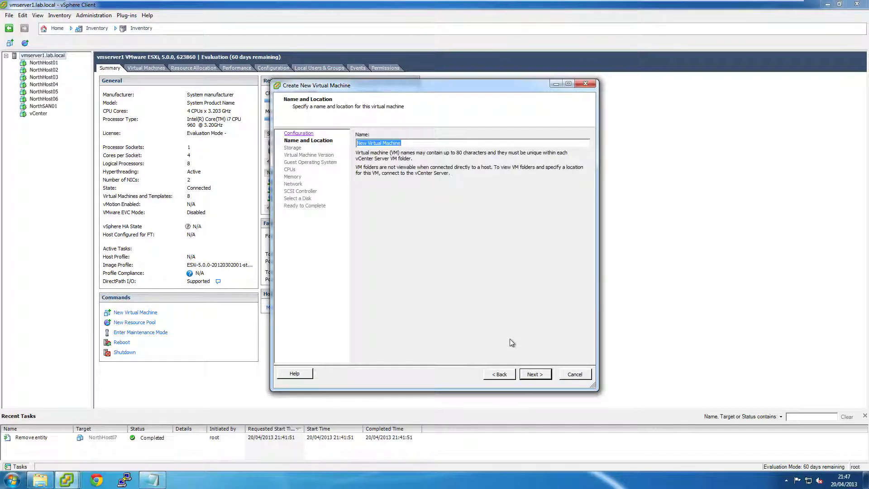
type("Test")
left_click(538, 374)
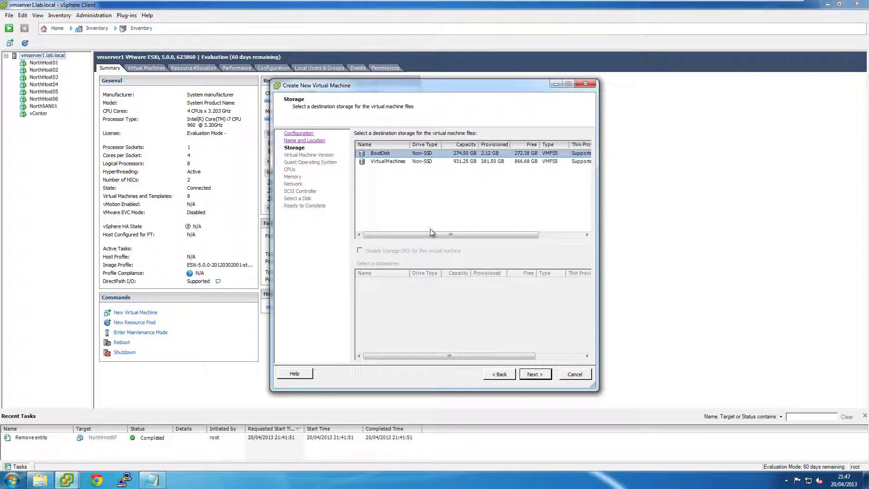
Step: Store the virtual machine on the VirtualMachines datastore and accept virtual machine version 8
left_click(392, 162)
left_click(537, 374)
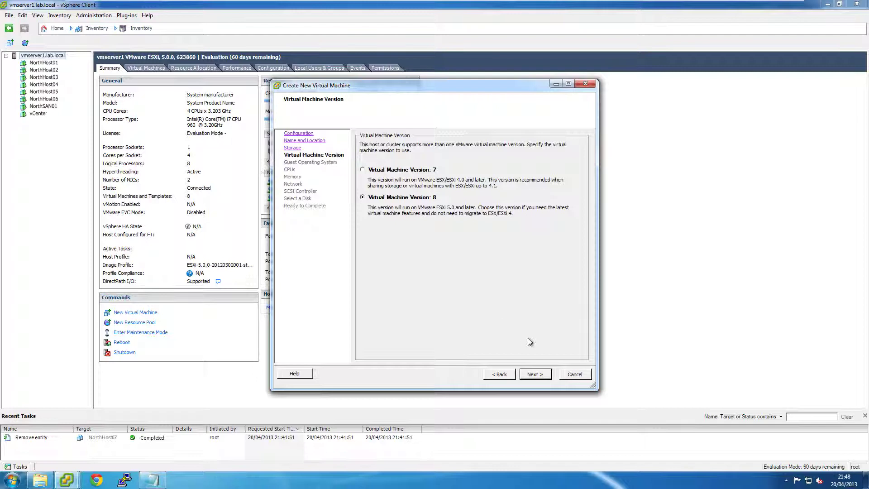
left_click(537, 374)
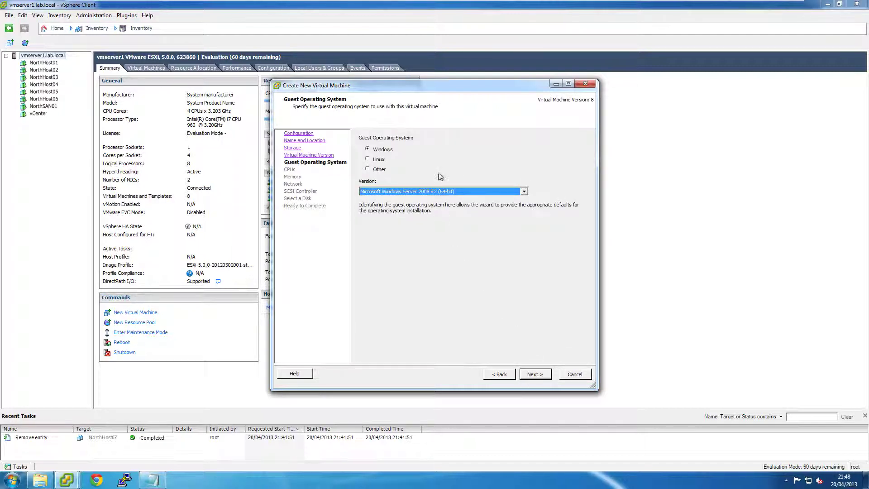
Step: Set the guest operating system to Other with the version Other (64-bit)
left_click(380, 169)
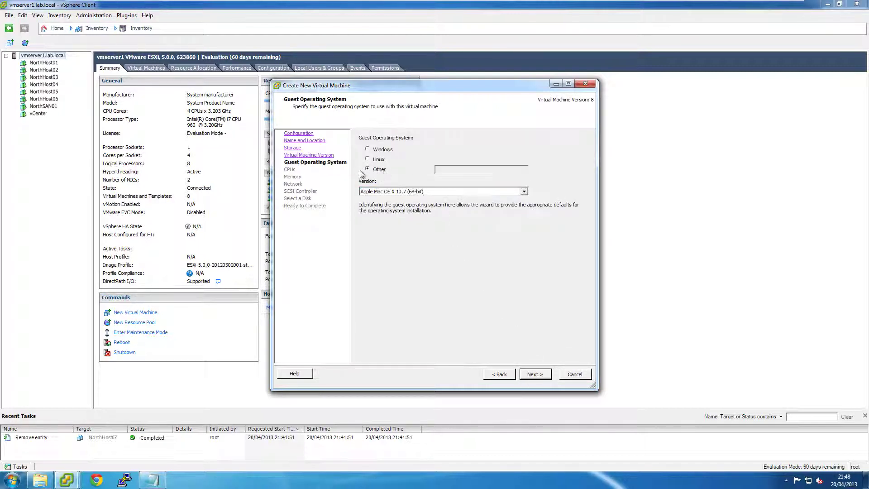
left_click(398, 192)
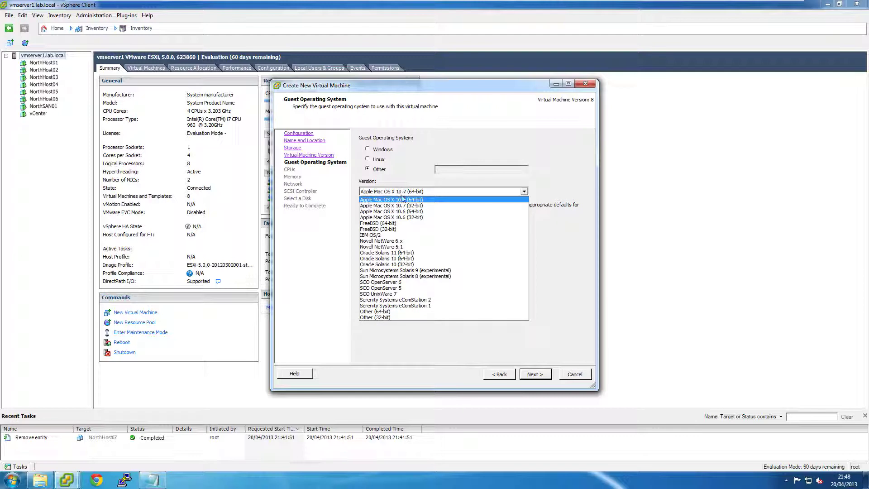
left_click(421, 311)
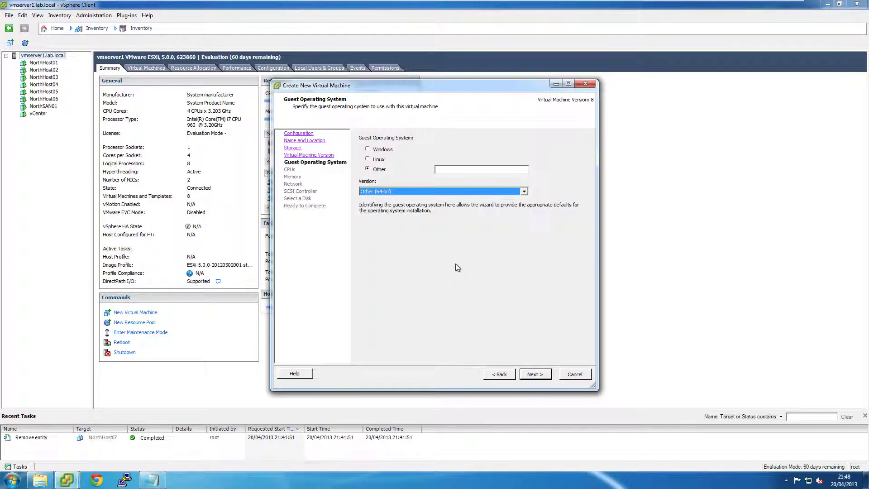
left_click(536, 375)
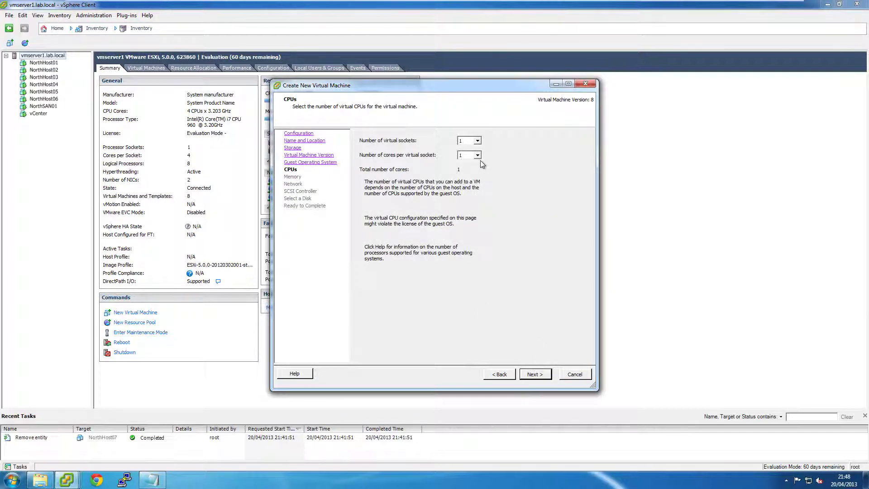
Step: Give the virtual machine 2 cores per virtual socket and 2 GB of memory
left_click(479, 157)
left_click(474, 167)
left_click(535, 374)
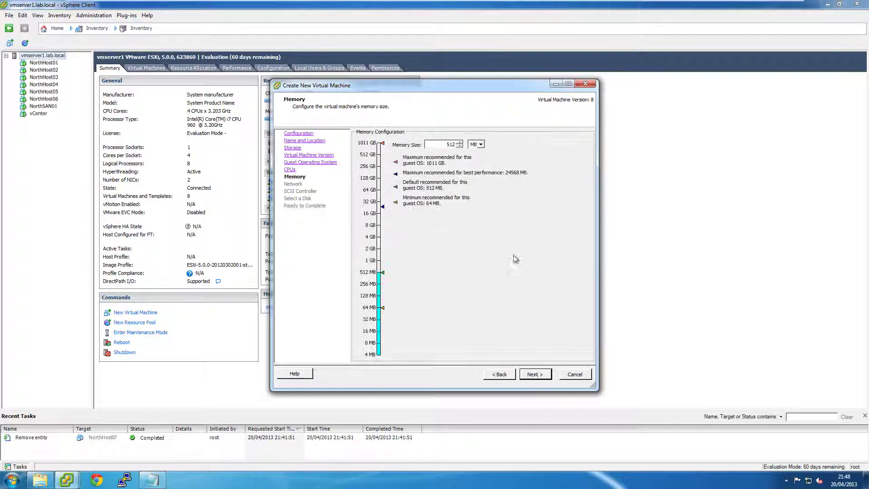
left_click(475, 146)
left_click(473, 157)
left_click(460, 142)
left_click(542, 372)
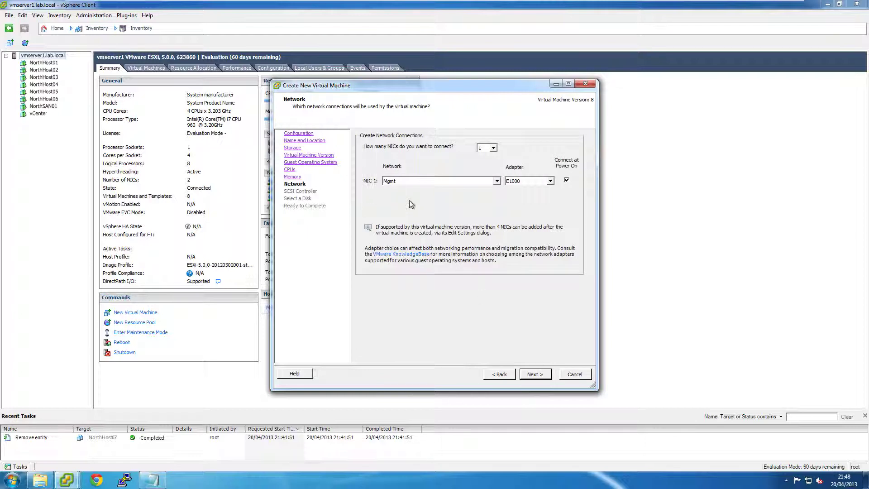
Step: Connect the single NIC to the Trunk network with the E1000 adapter
left_click(403, 180)
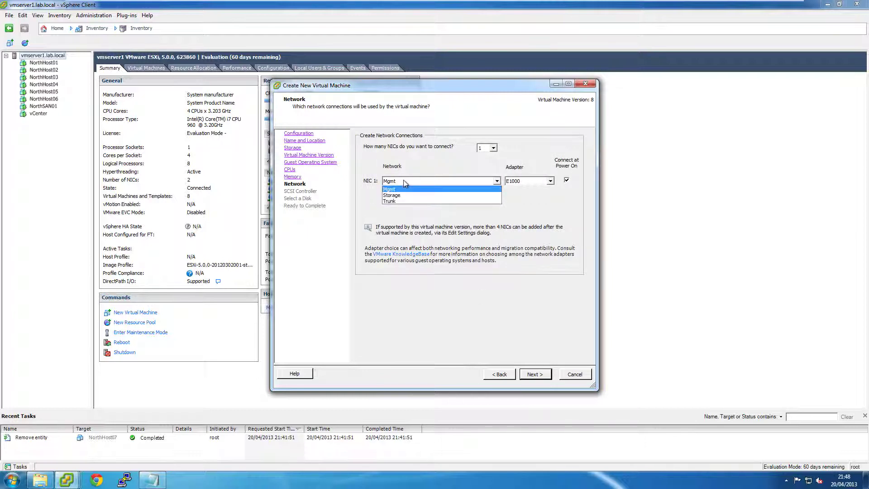
left_click(410, 204)
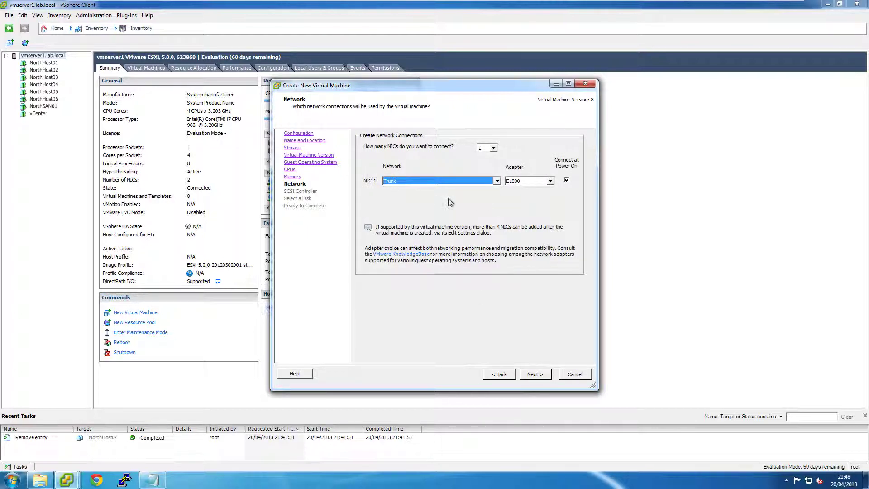
left_click(494, 149)
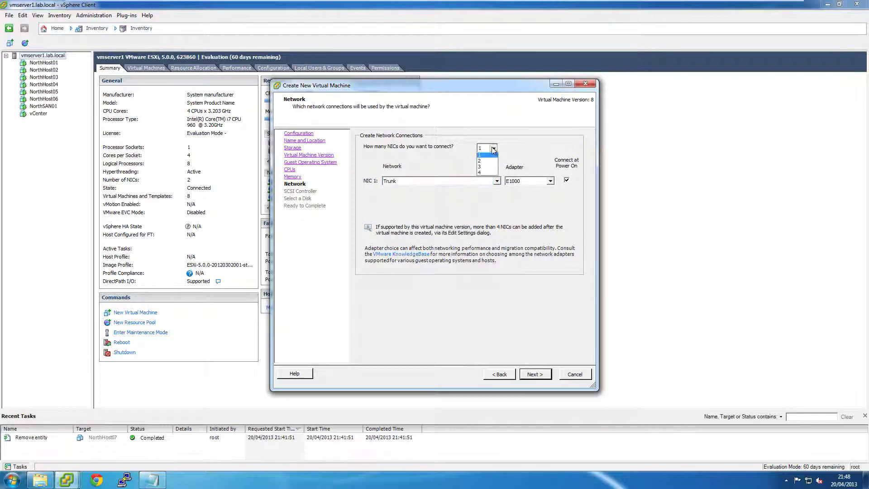
left_click(525, 143)
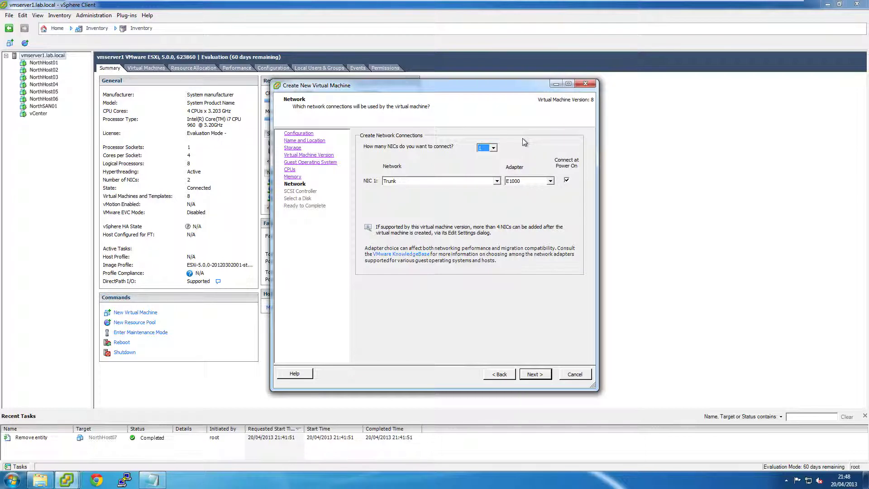
left_click(538, 181)
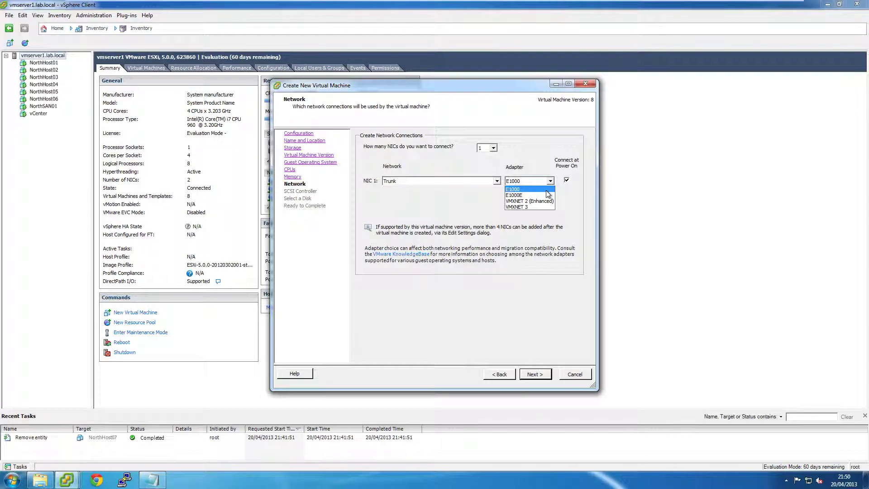
left_click(547, 190)
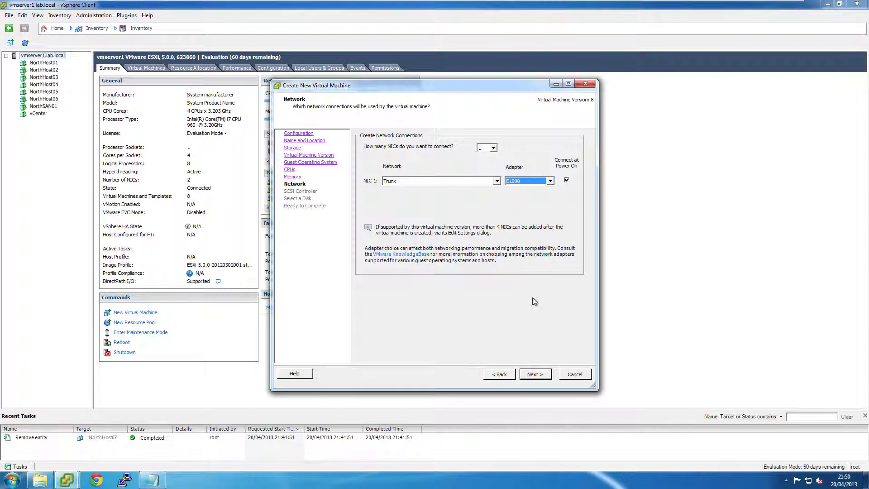
left_click(535, 374)
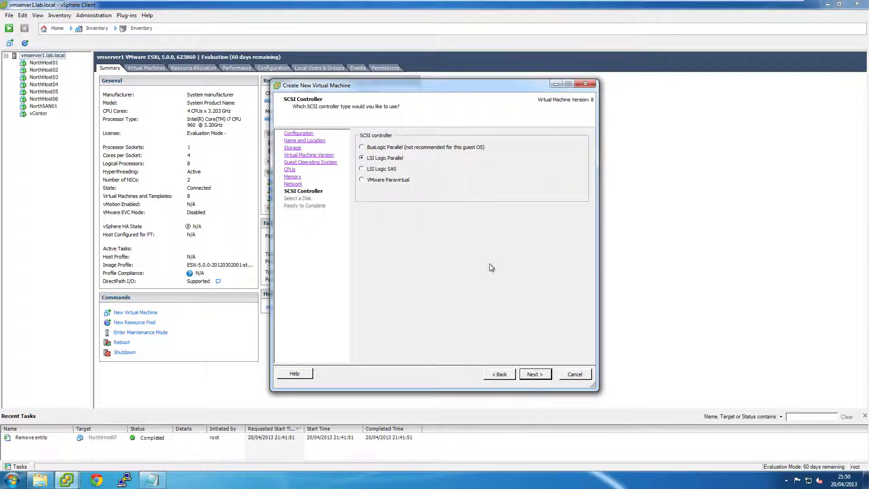
Step: Accept the LSI Logic Parallel controller and create a new 8 GB thin-provisioned virtual disk on SCSI (0:0)
left_click(530, 374)
left_click(530, 374)
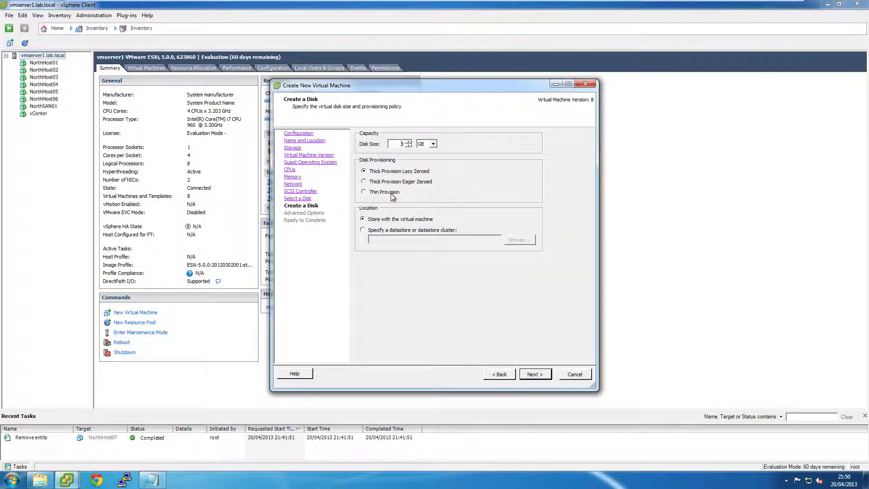
left_click(535, 374)
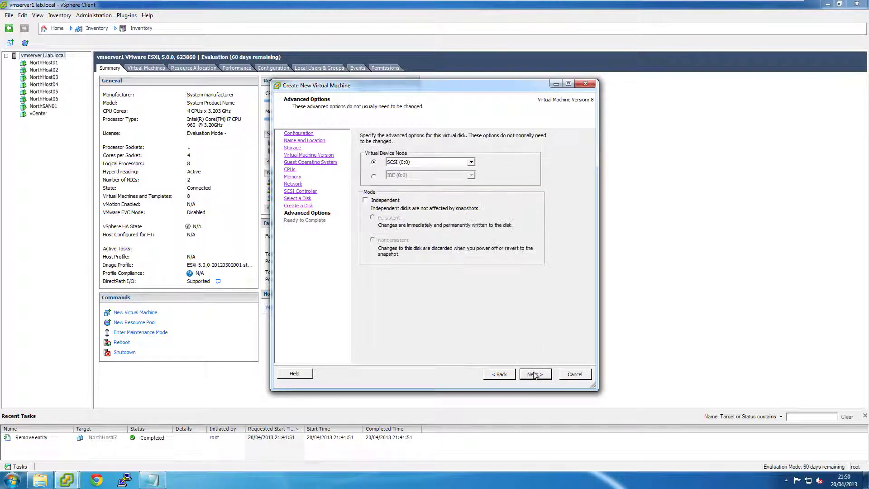
left_click(536, 374)
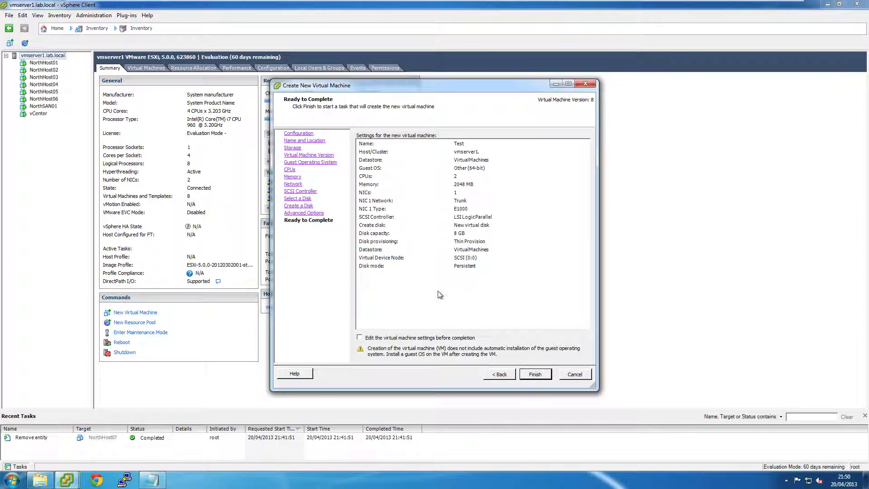
Step: Choose to edit the virtual machine settings before completion and remove the new floppy drive from its hardware
left_click(426, 340)
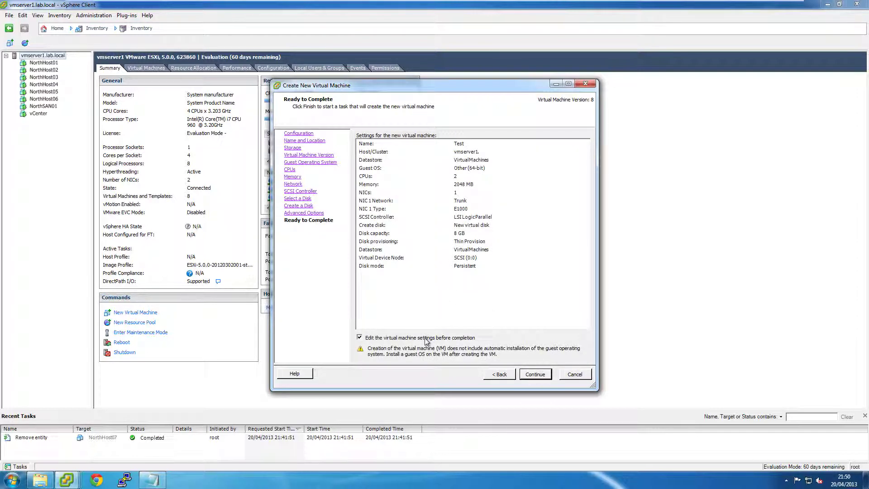
left_click(540, 376)
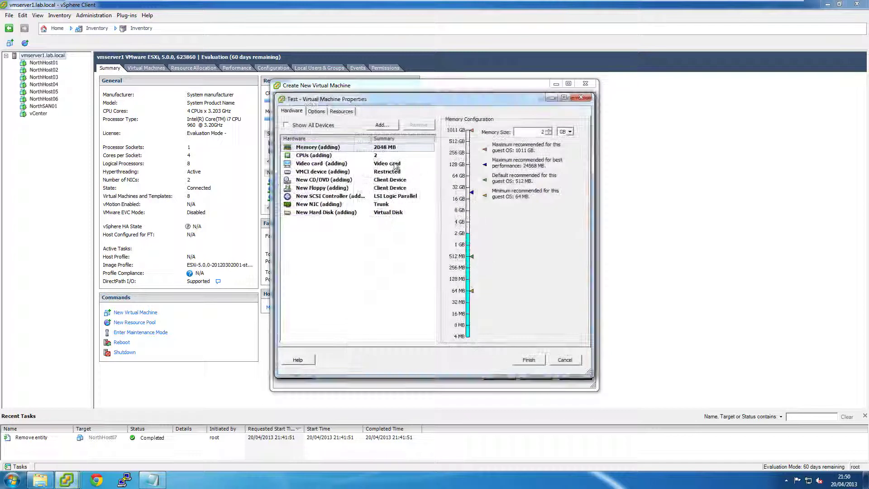
left_click(357, 188)
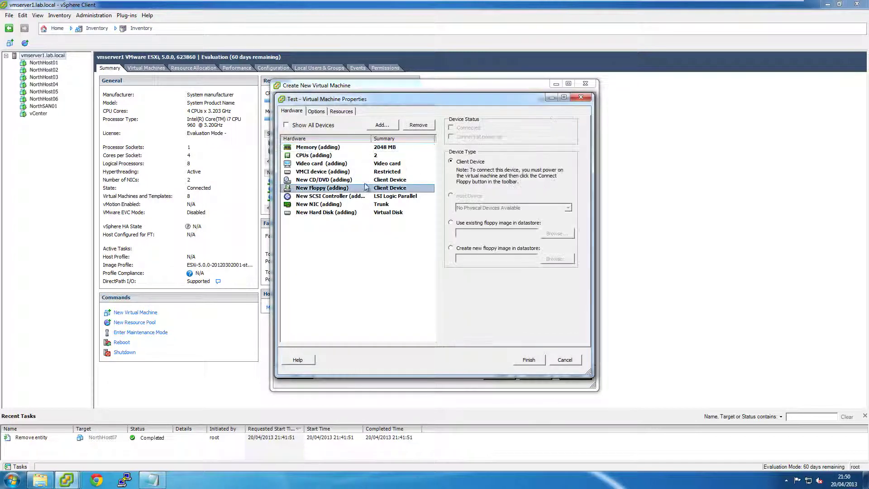
left_click(412, 128)
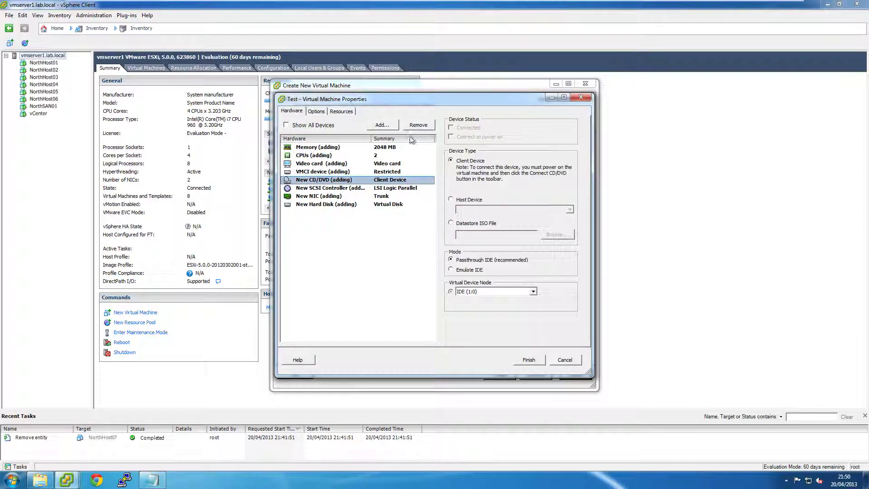
Step: Attach VMware-VMvisor-Installer-5.0.0.update01-623860.x86_64.iso from the BootDisk ISOs folder to the CD/DVD drive and connect it at power on
left_click(495, 224)
left_click(557, 235)
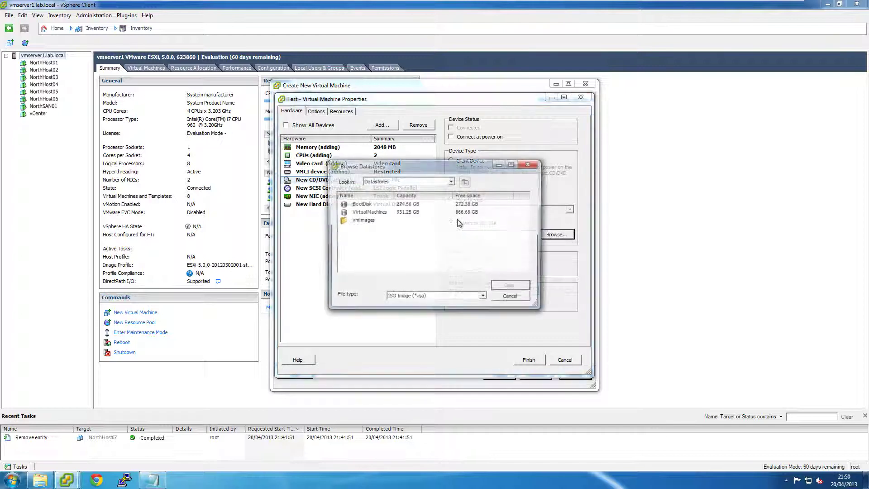
left_click(368, 204)
double_click(369, 206)
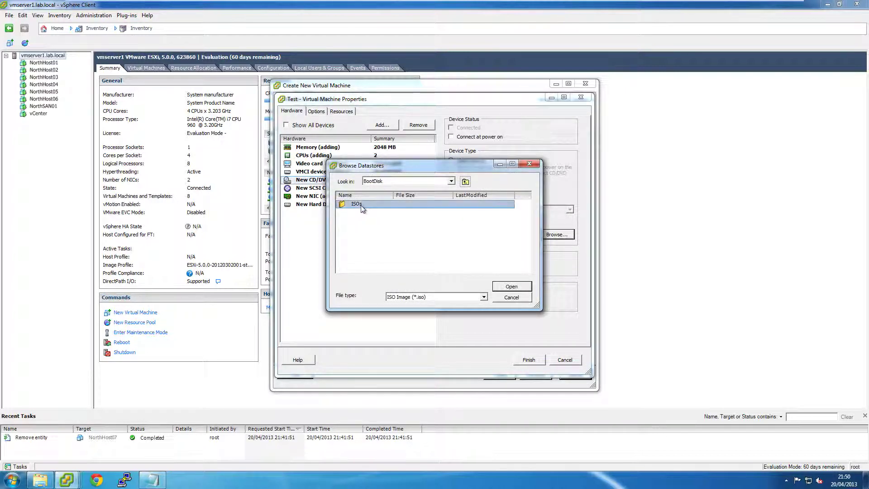
double_click(361, 205)
double_click(395, 196)
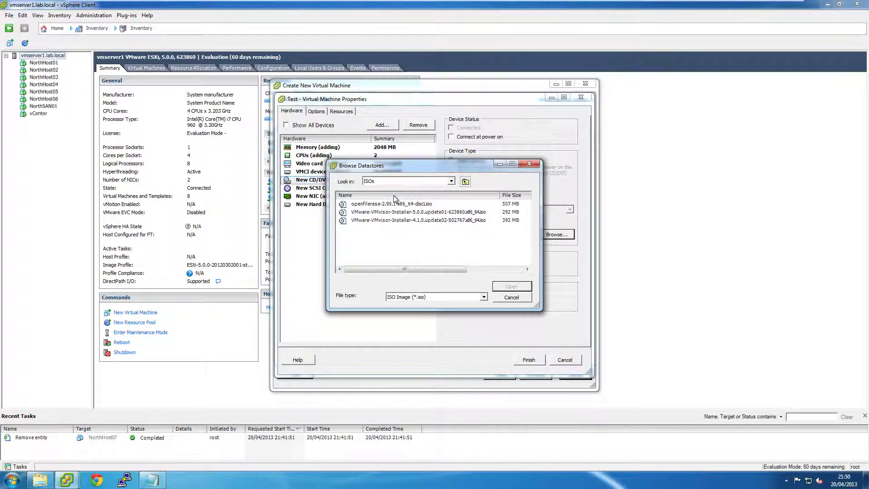
double_click(415, 212)
left_click(461, 137)
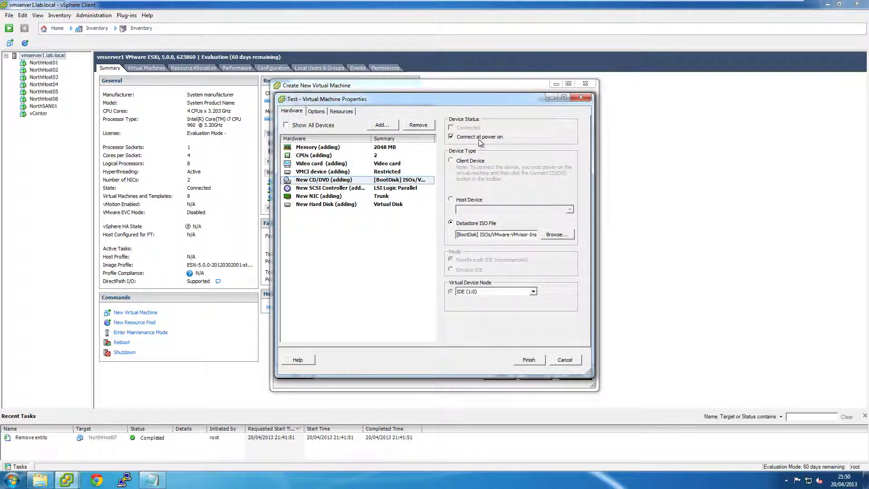
Step: Check the guest operating system version choices in the general options, and return to the hardware list
left_click(320, 113)
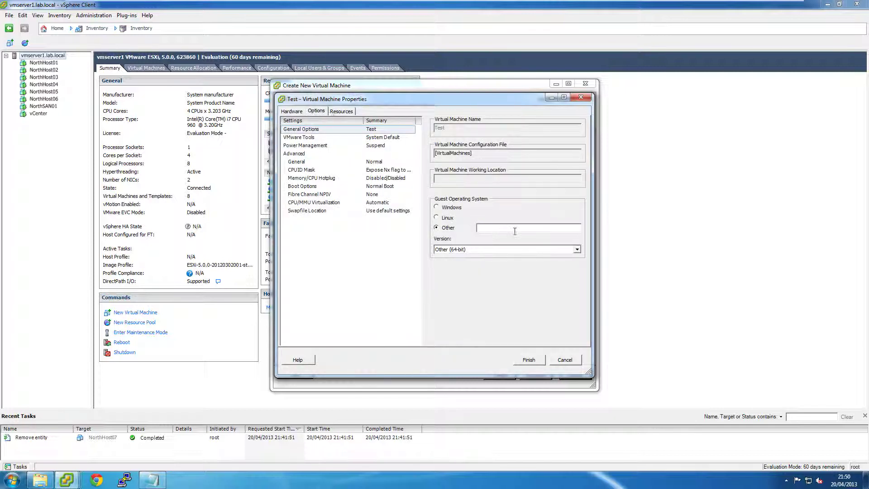
left_click(571, 247)
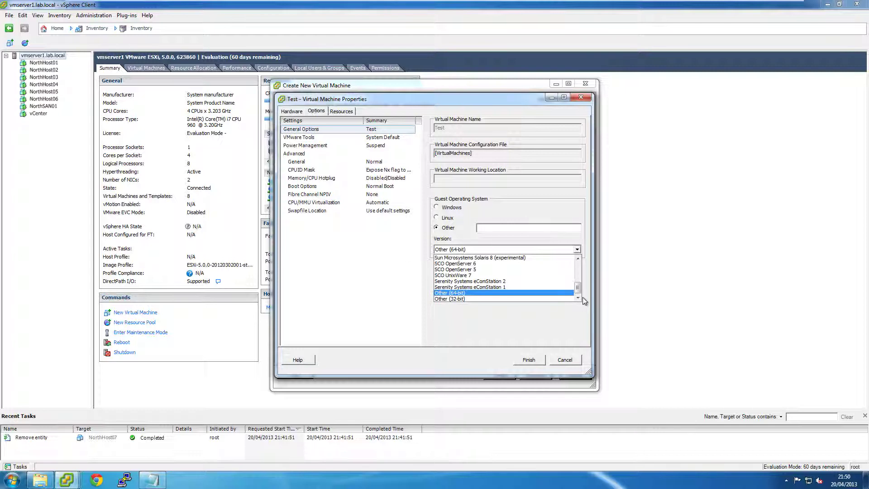
left_click(517, 314)
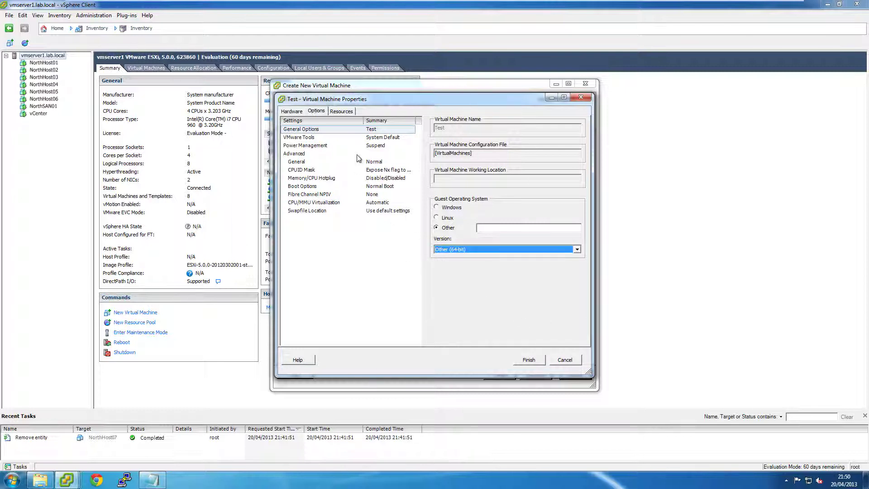
left_click(298, 112)
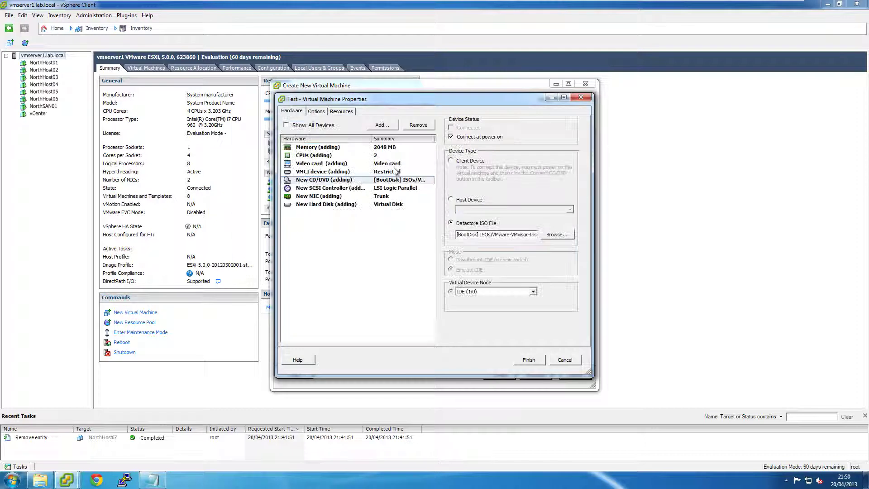
Step: Finish creating the Test virtual machine and change its guest operating system version to VMware ESXi 5.x
left_click(528, 360)
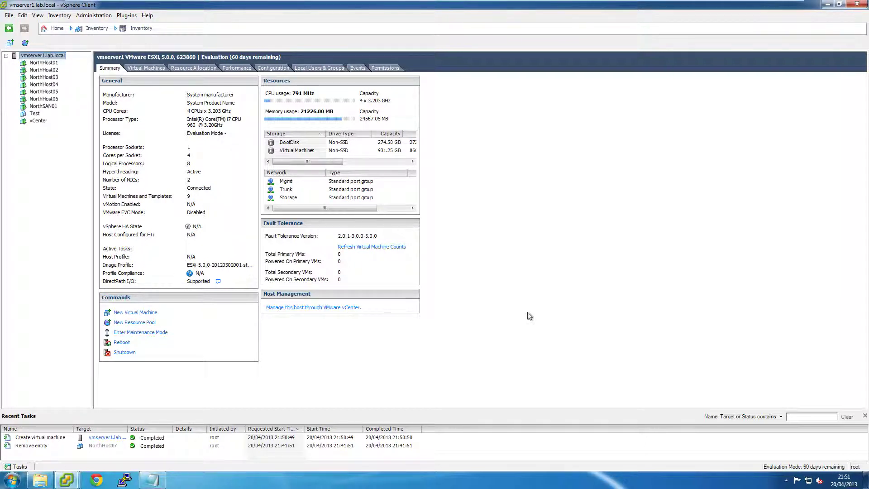
right_click(35, 114)
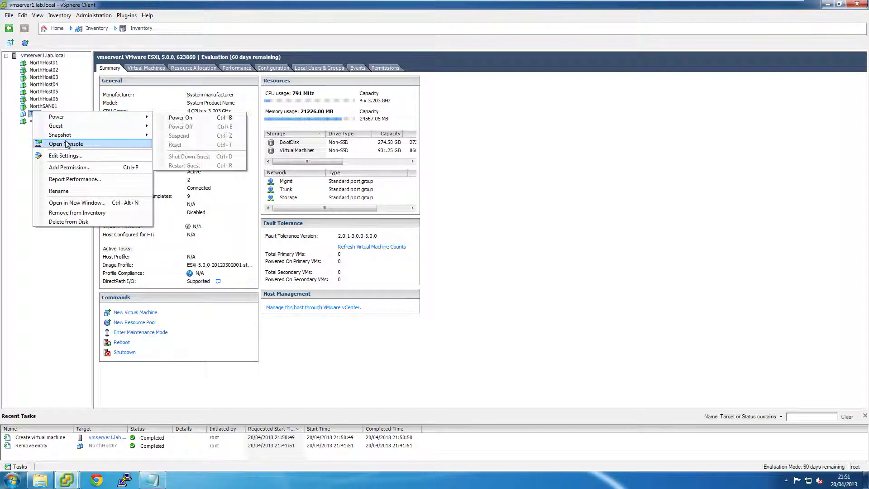
left_click(73, 156)
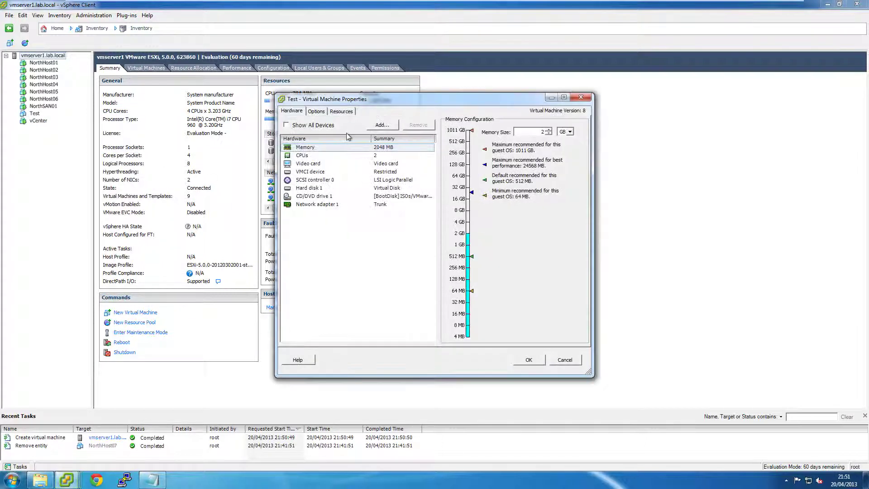
left_click(318, 112)
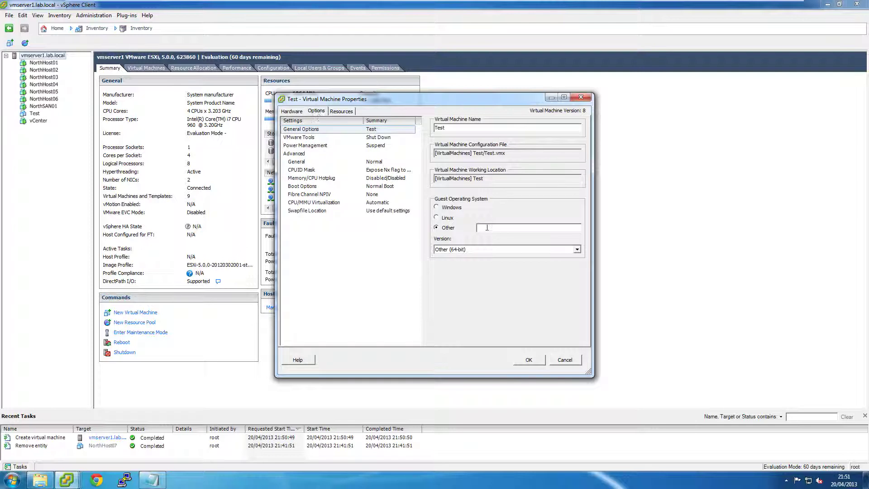
left_click(577, 250)
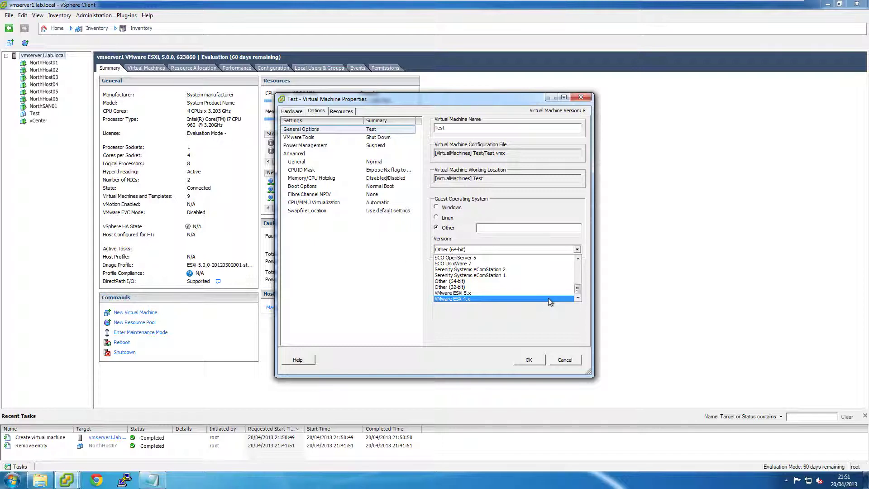
left_click(556, 326)
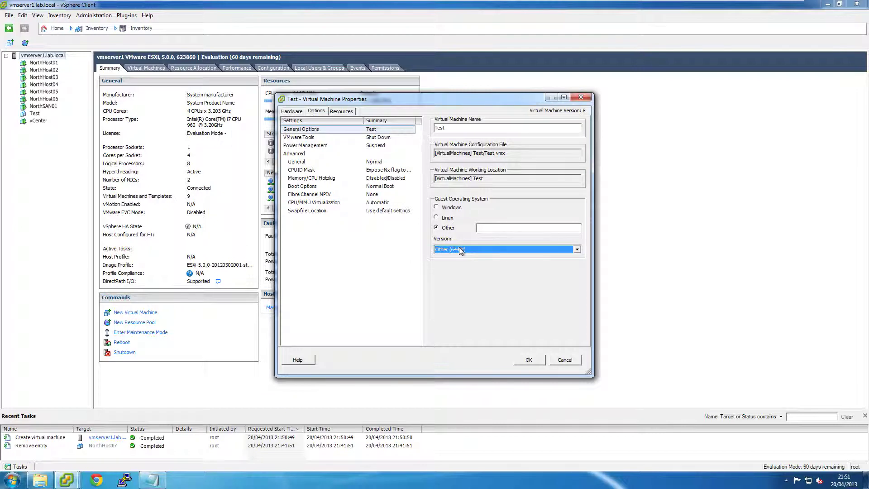
left_click(461, 250)
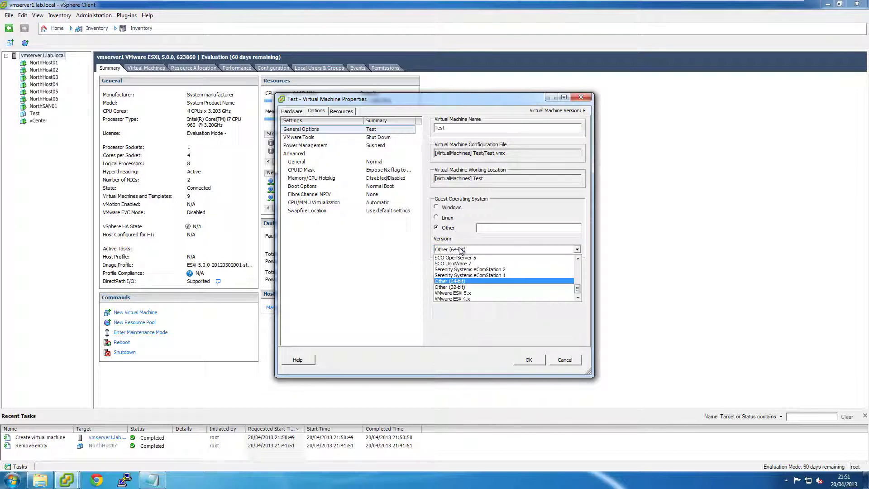
left_click(475, 293)
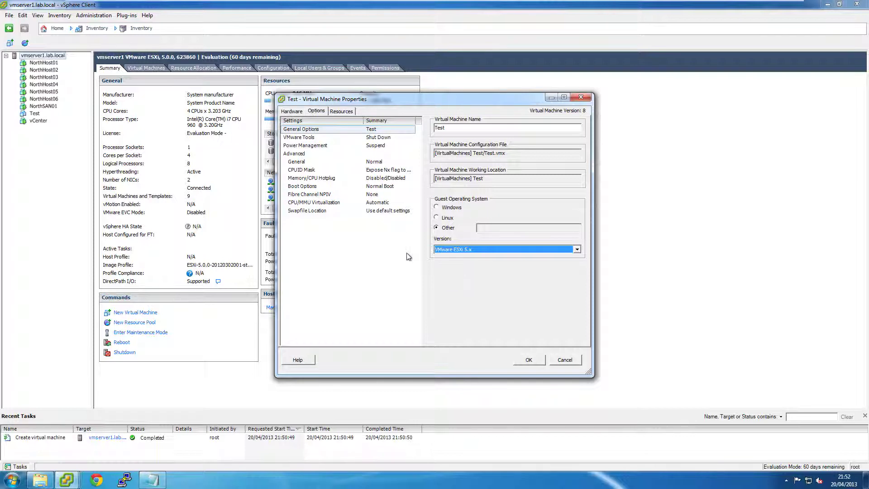
left_click(528, 360)
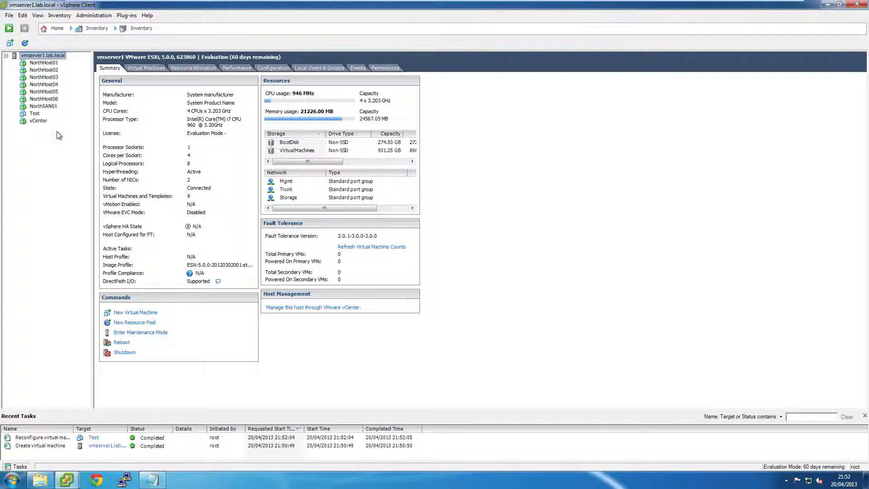
Step: Check the adapter types offered for a new Ethernet adapter on the Test virtual machine, and cancel without adding one
right_click(35, 114)
left_click(63, 159)
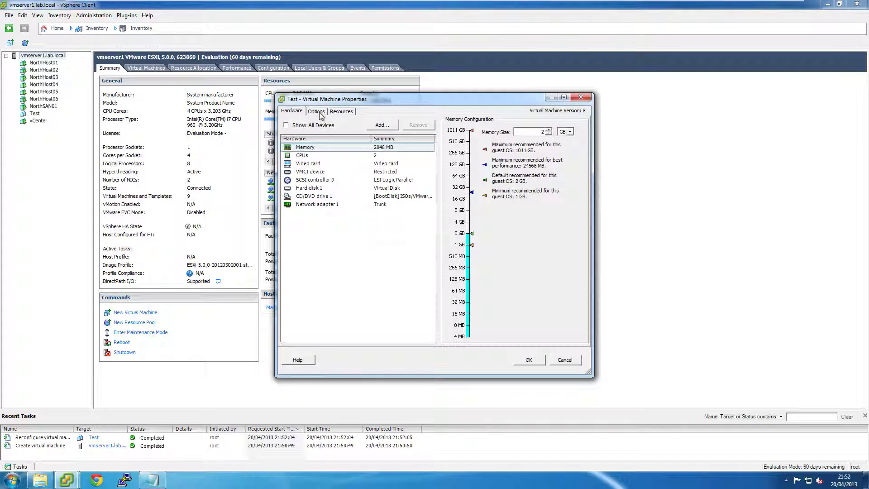
left_click(368, 126)
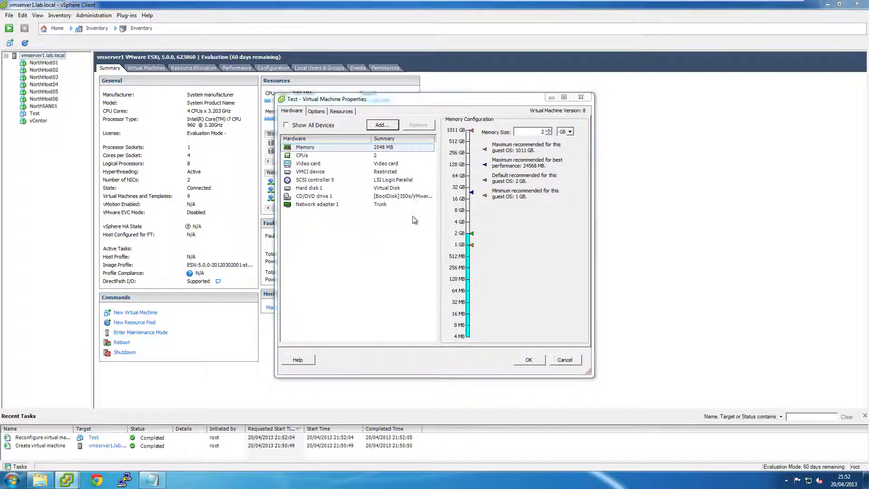
left_click(409, 243)
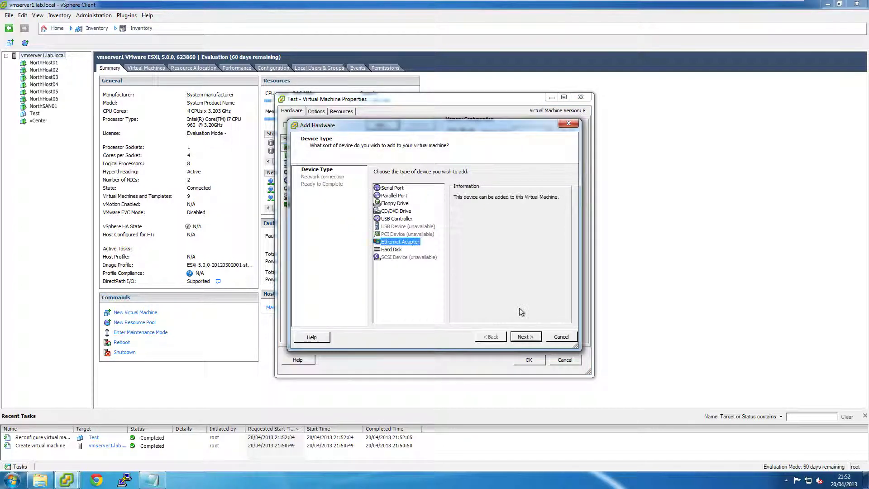
left_click(525, 336)
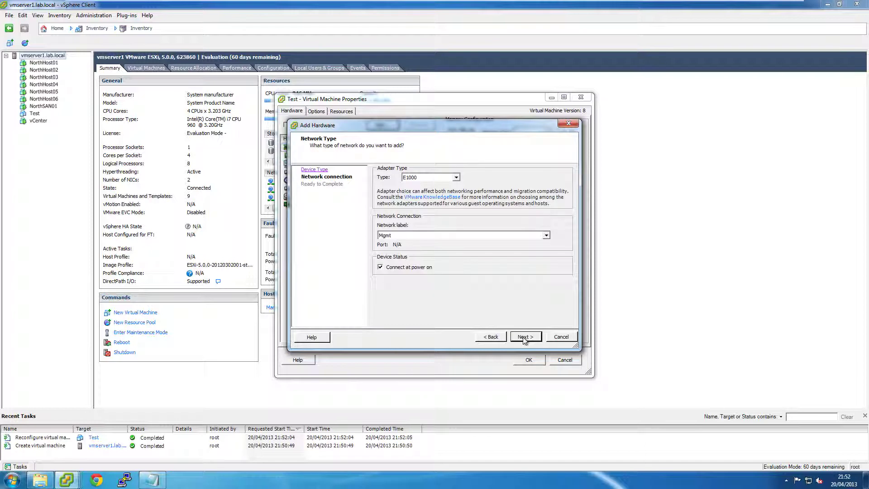
left_click(457, 178)
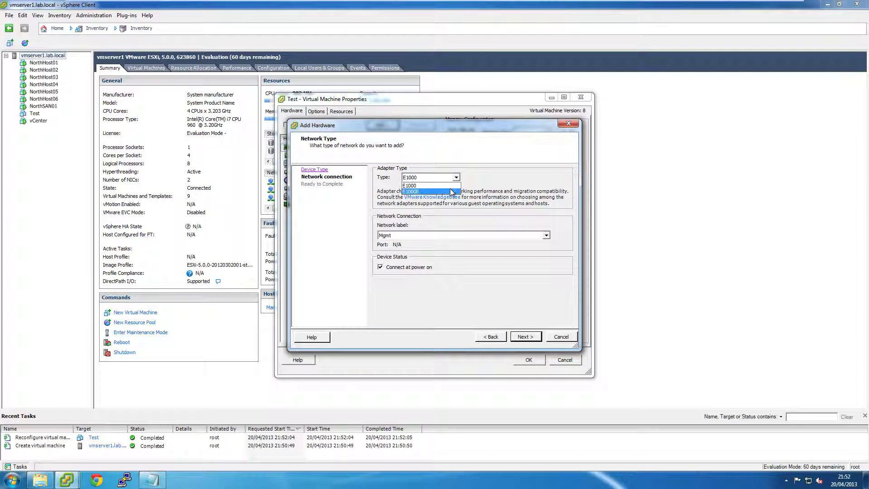
left_click(455, 186)
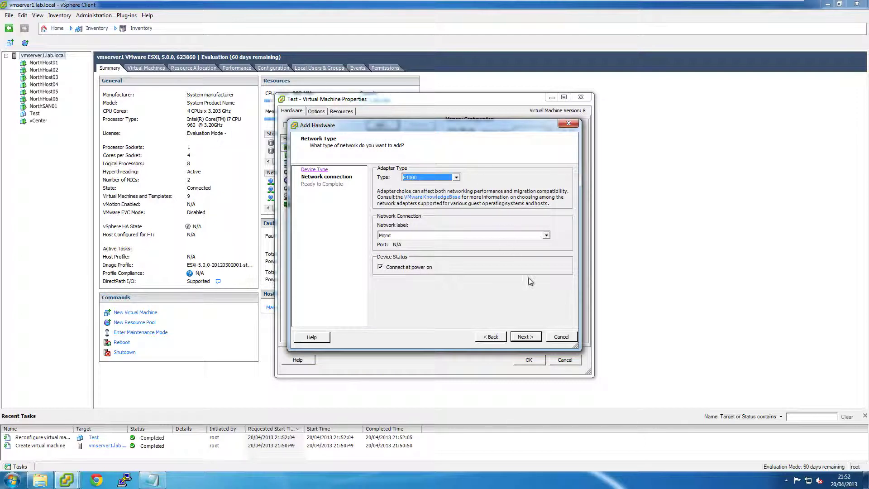
left_click(558, 338)
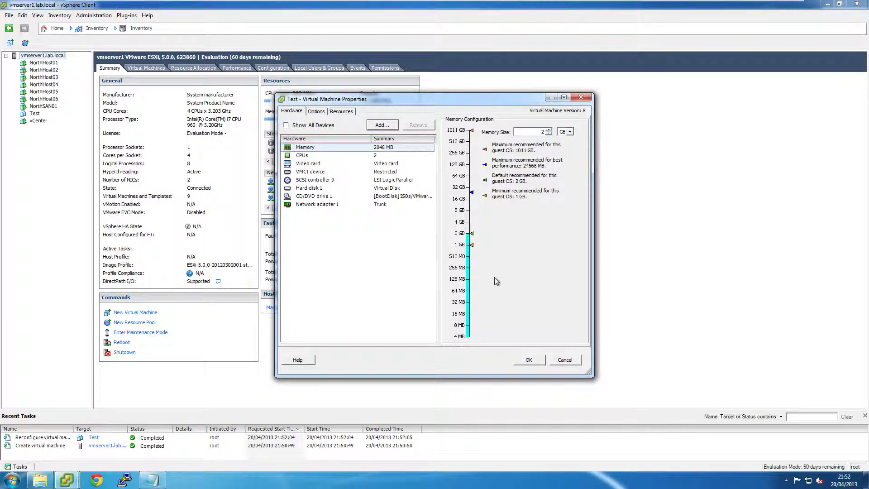
left_click(570, 364)
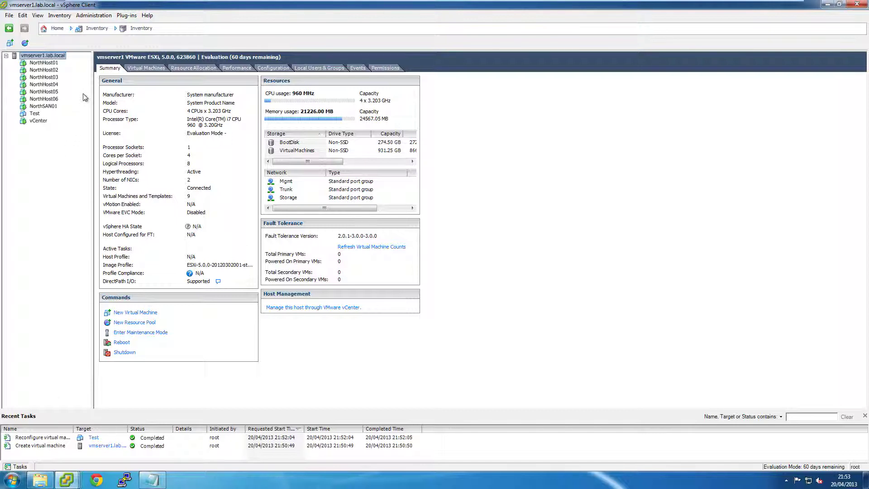
Step: Compare the guest operating systems in the summaries of NorthHost02, NorthHost03 and NorthHost04
left_click(53, 69)
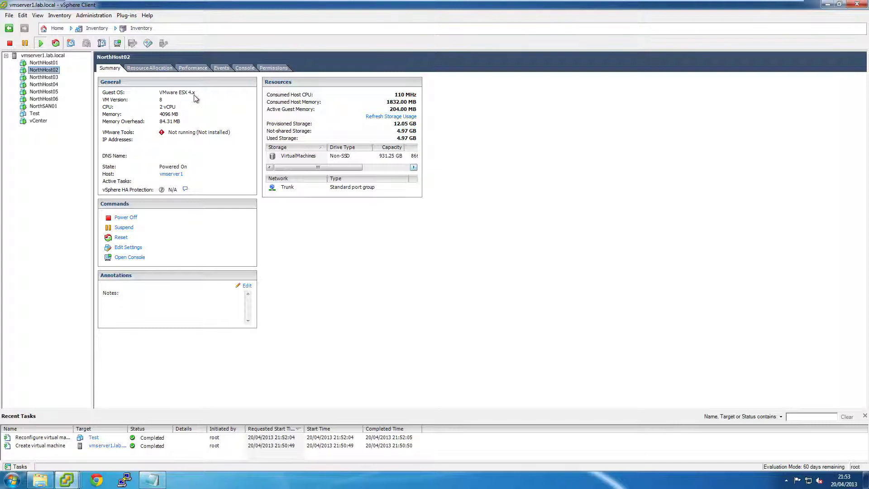
left_click(57, 77)
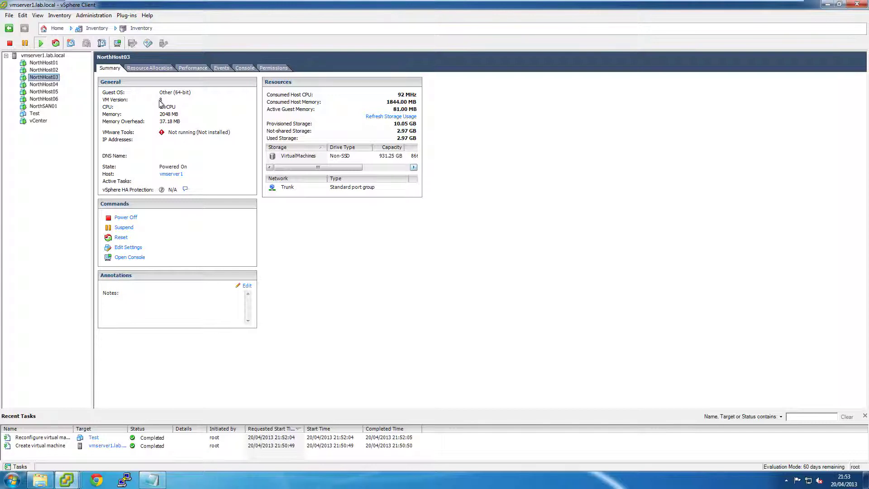
left_click(44, 85)
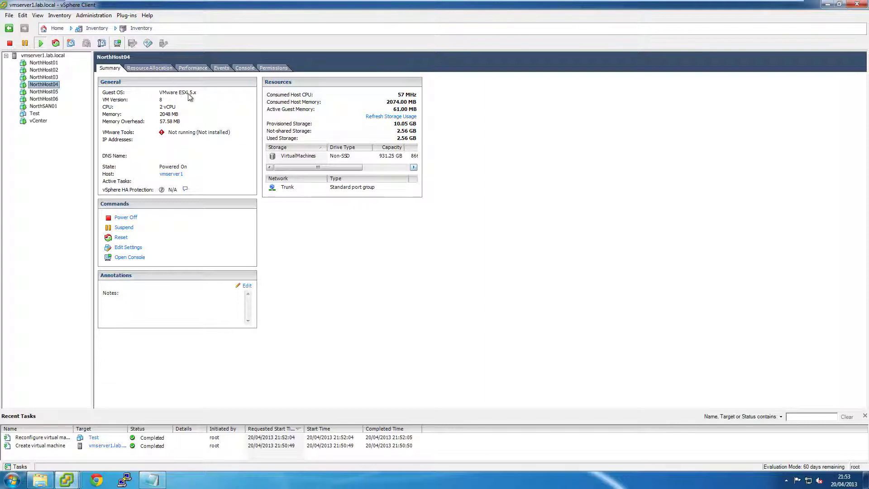
Step: Switch to the vcenter vSphere Client window and start a migration of Server01 that changes its host
mouse_move(74, 481)
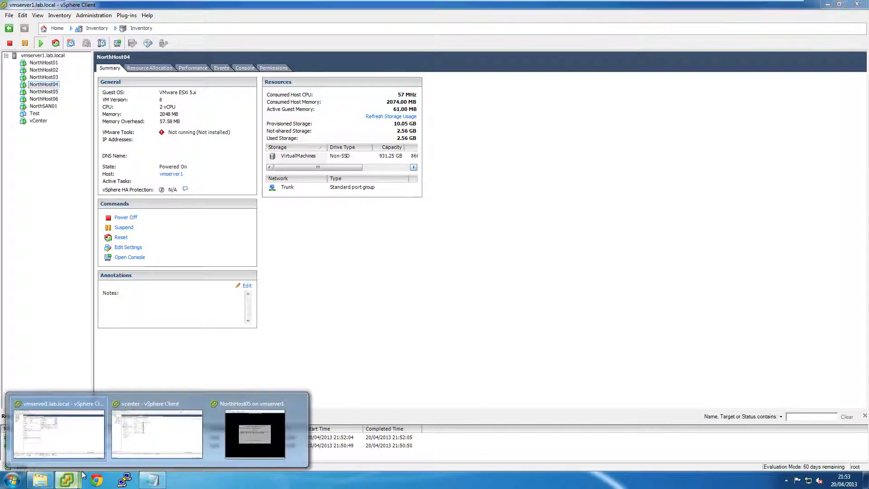
left_click(143, 437)
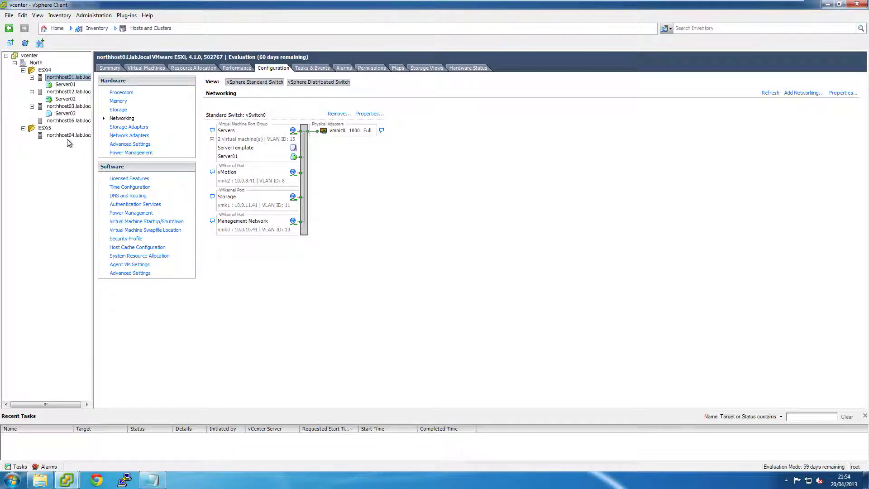
left_click(73, 85)
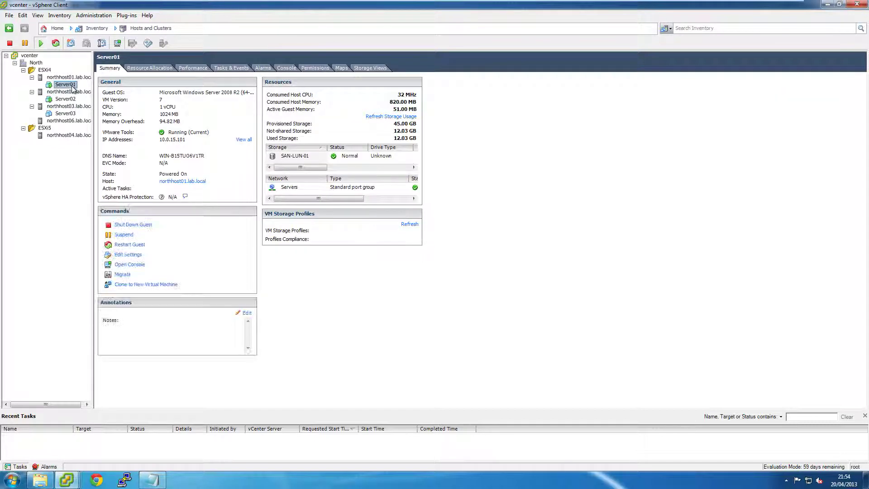
right_click(55, 86)
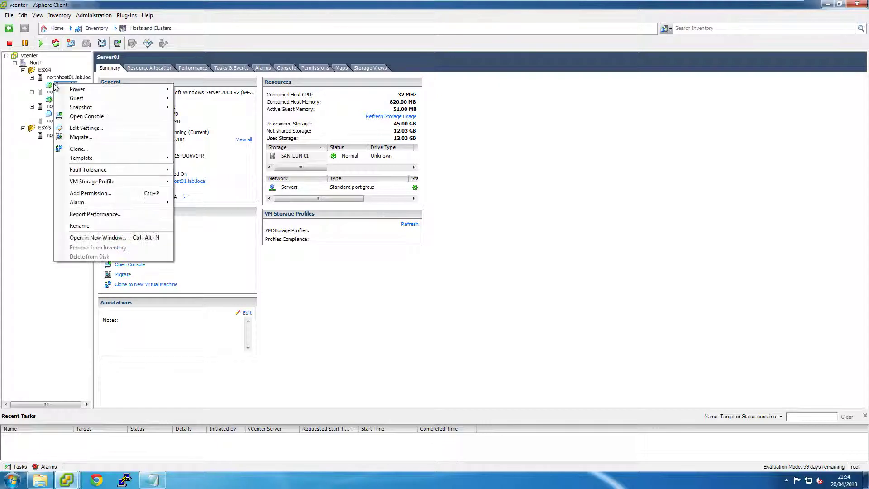
left_click(80, 136)
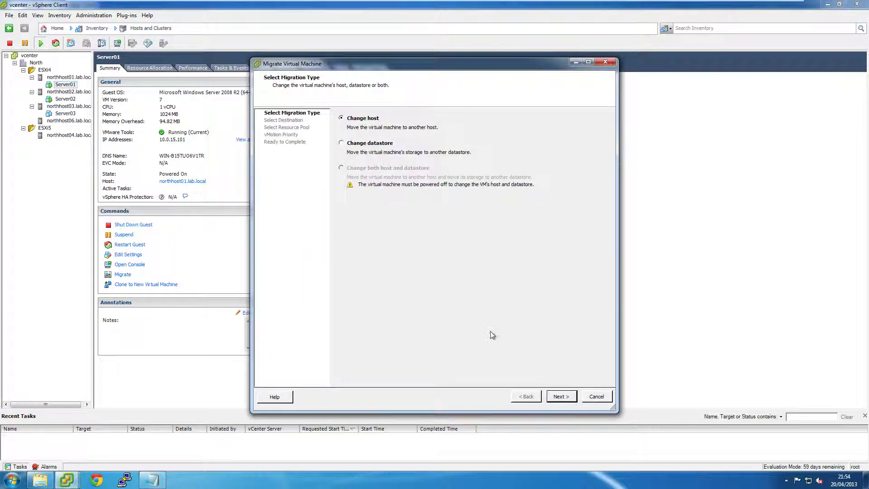
left_click(561, 397)
Step: Check Server01's migration compatibility with northhost01, northhost02 and northhost03 in the ESXi4 folder and northhost04 in the ESXi5 folder
left_click(347, 121)
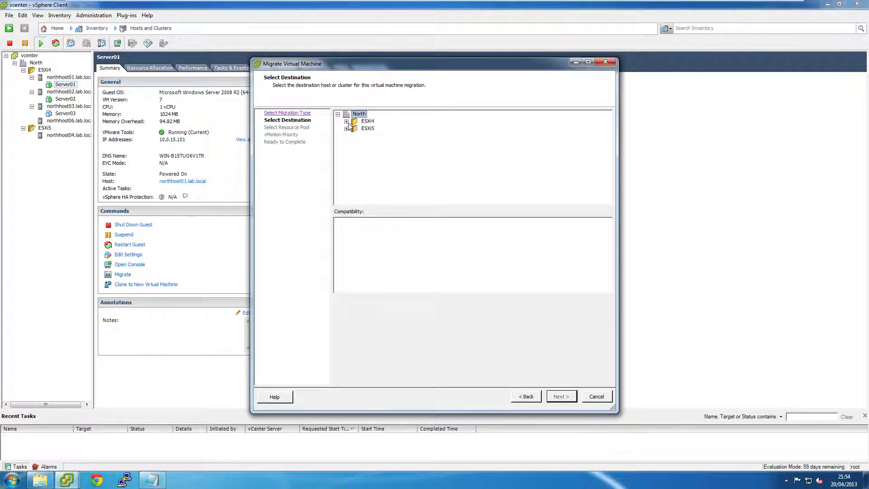
left_click(387, 136)
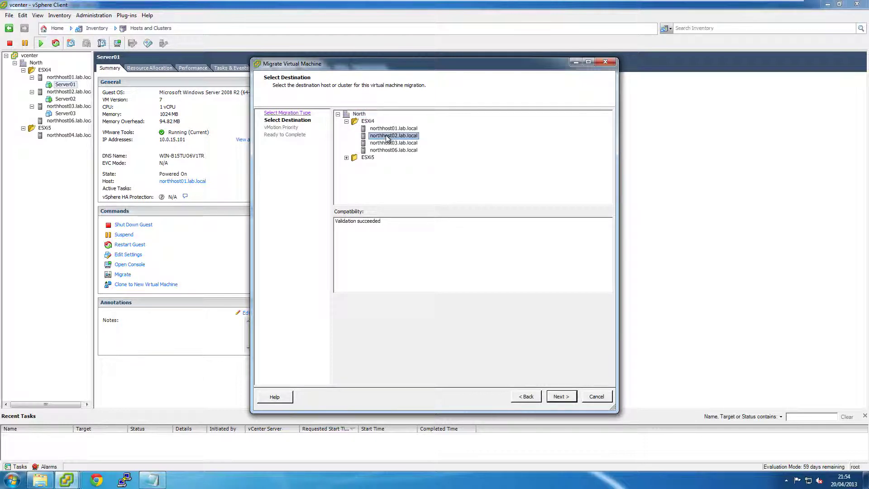
left_click(346, 157)
left_click(377, 166)
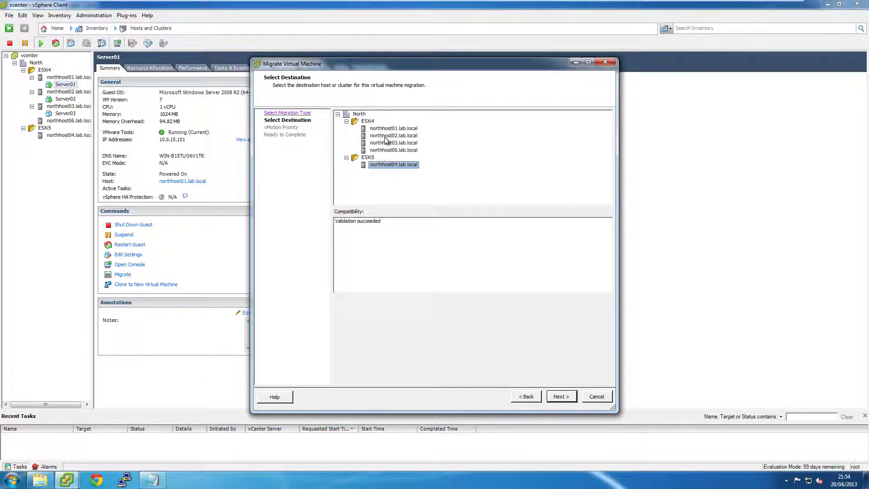
left_click(385, 143)
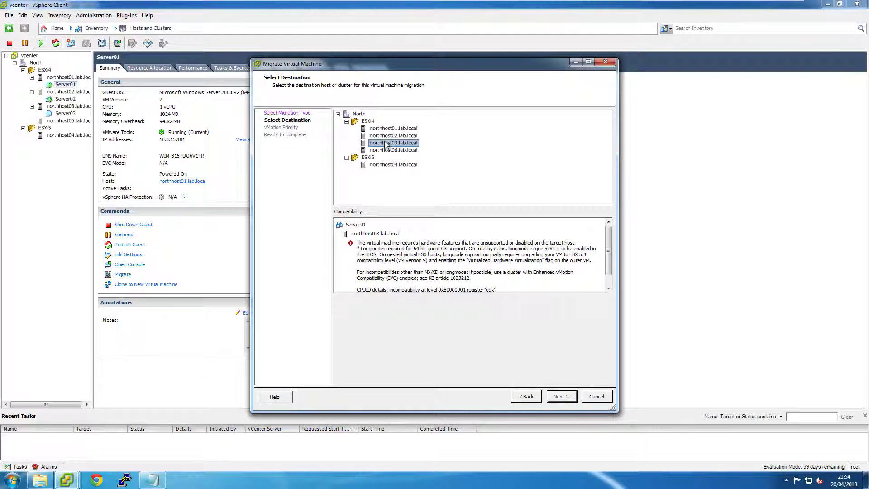
left_click(379, 131)
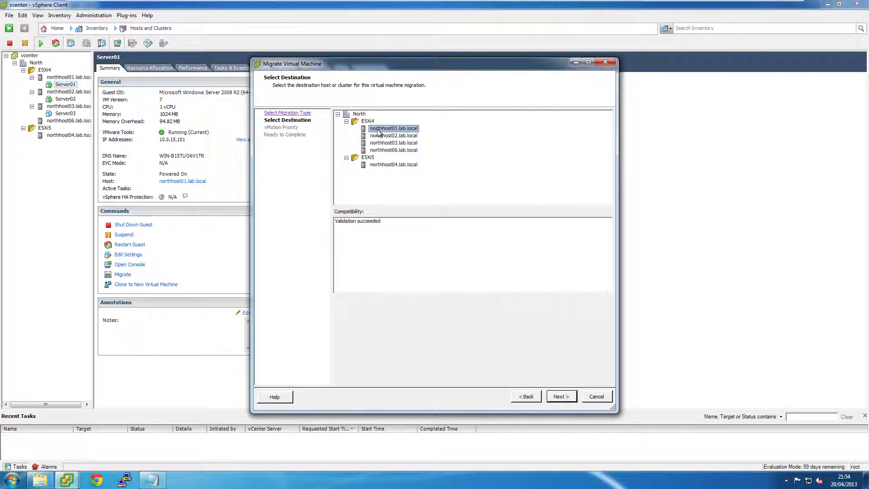
left_click(381, 136)
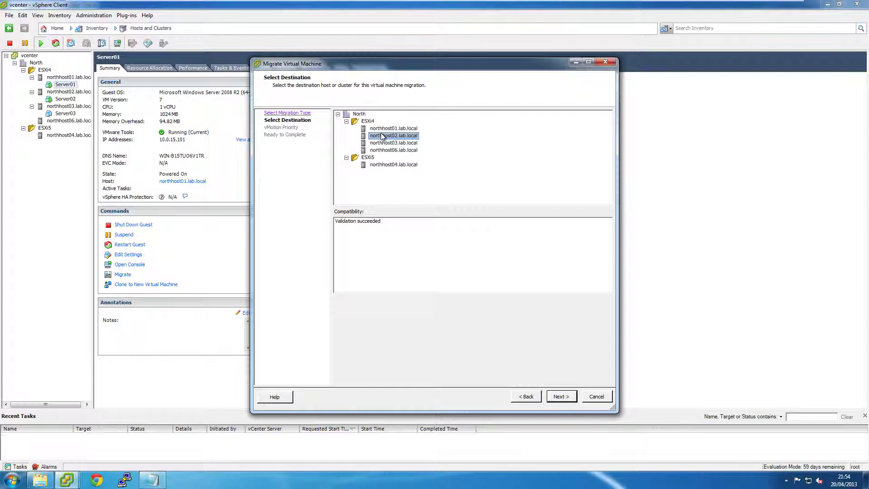
left_click(397, 143)
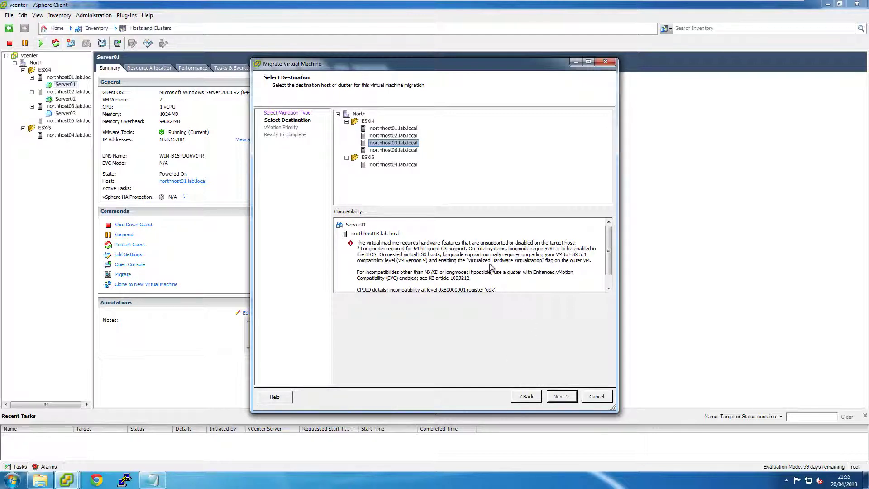
Step: Choose northhost04.lab.local as the destination and start Server01's migration with high vMotion priority
left_click(405, 165)
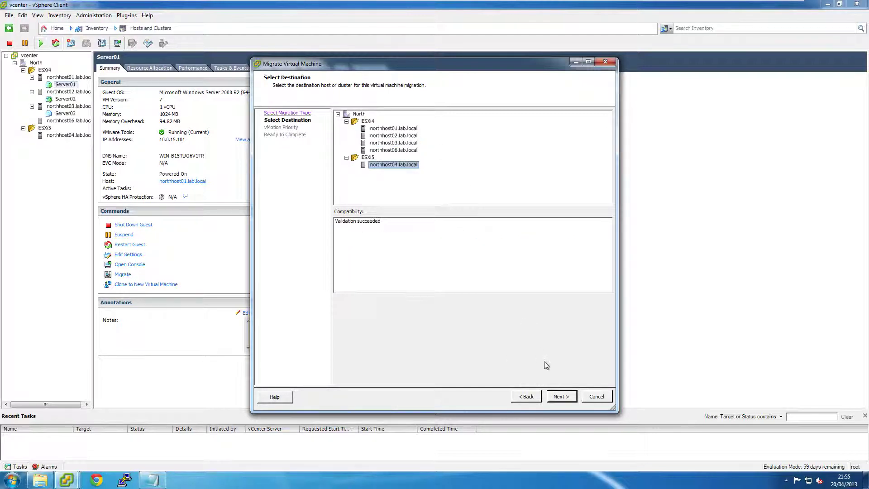
left_click(558, 397)
left_click(559, 398)
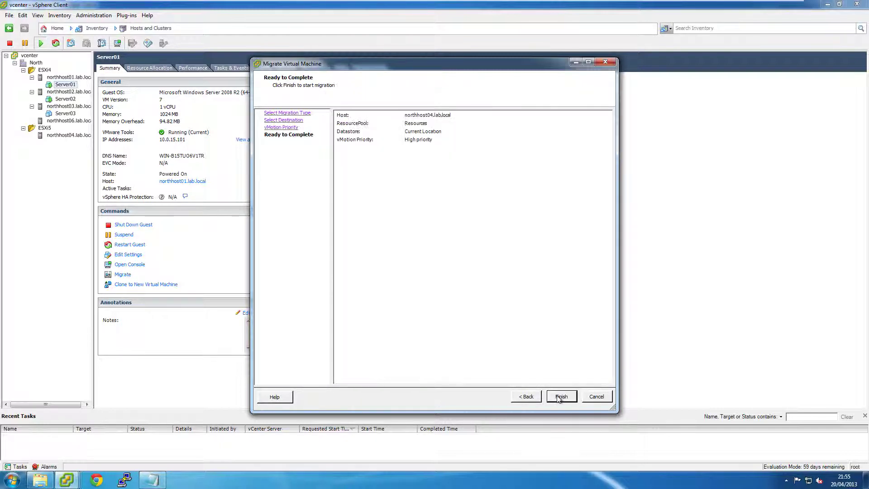
left_click(561, 396)
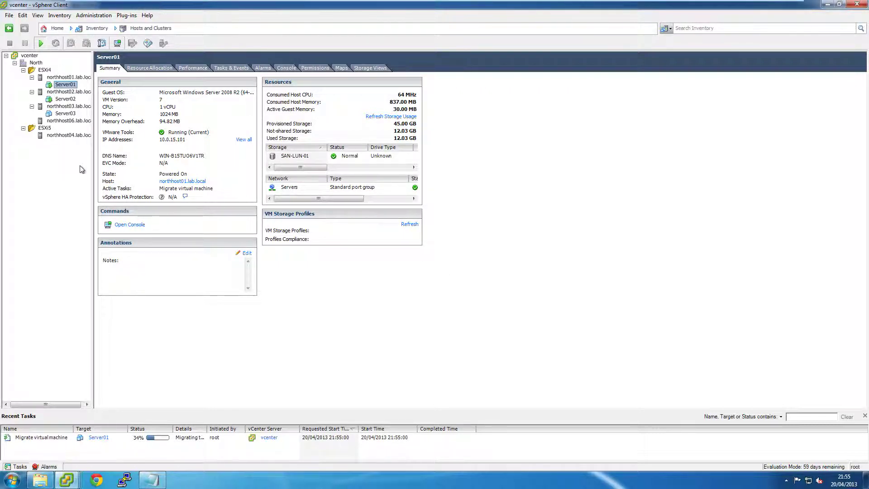
Step: Try to power on Server03 and dismiss the resulting dialog
left_click(73, 115)
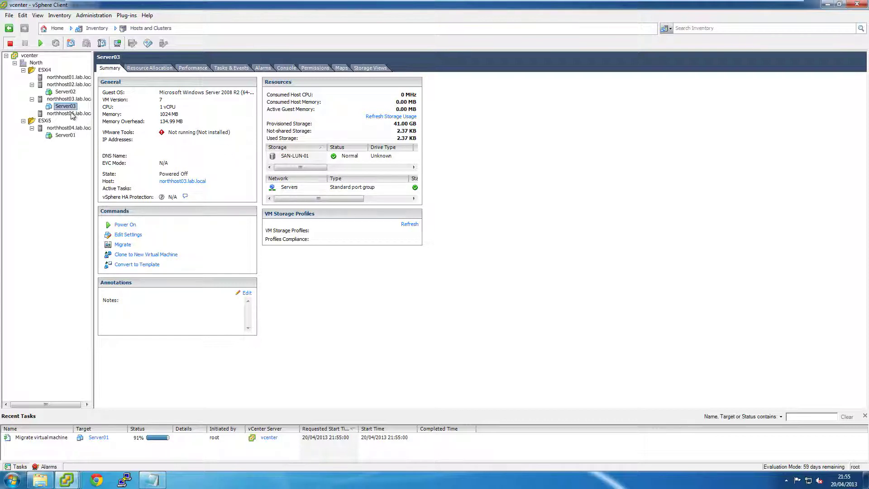
right_click(69, 105)
mouse_move(176, 116)
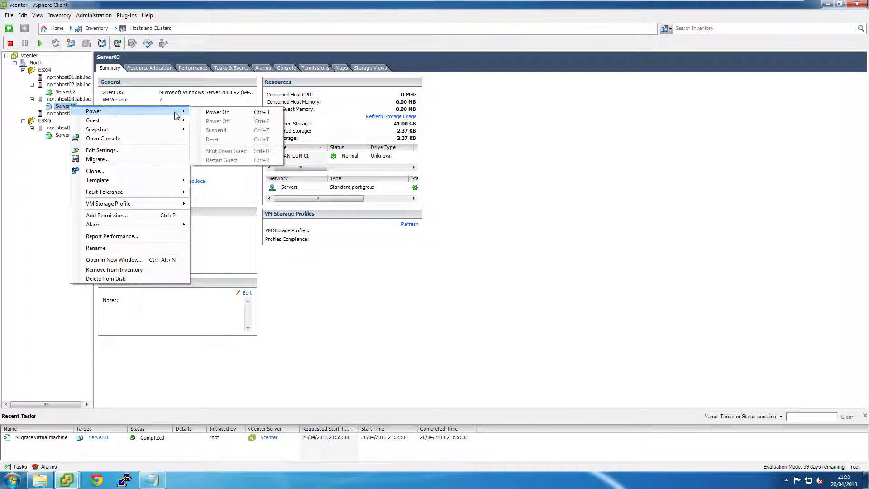
left_click(218, 112)
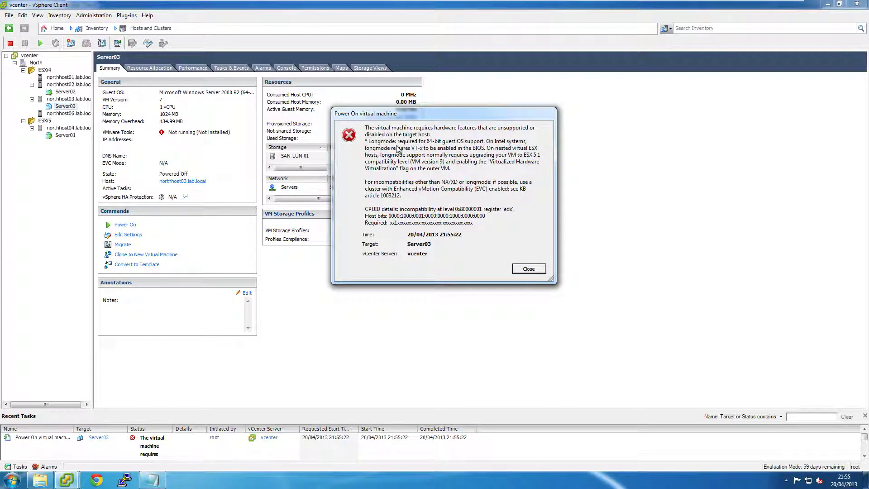
left_click(524, 270)
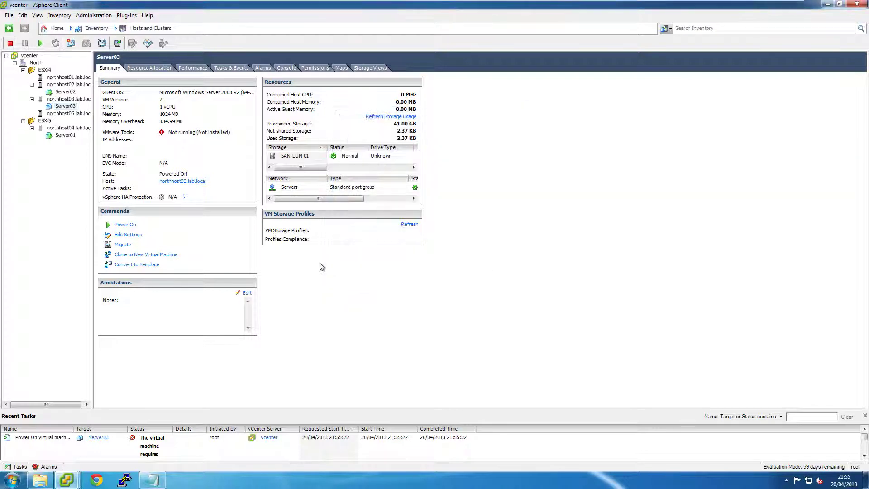
Step: Switch to the vmserver1.lab.local vSphere Client window and review the vhv.allow = "TRUE" line in Notepad
mouse_move(68, 479)
left_click(74, 446)
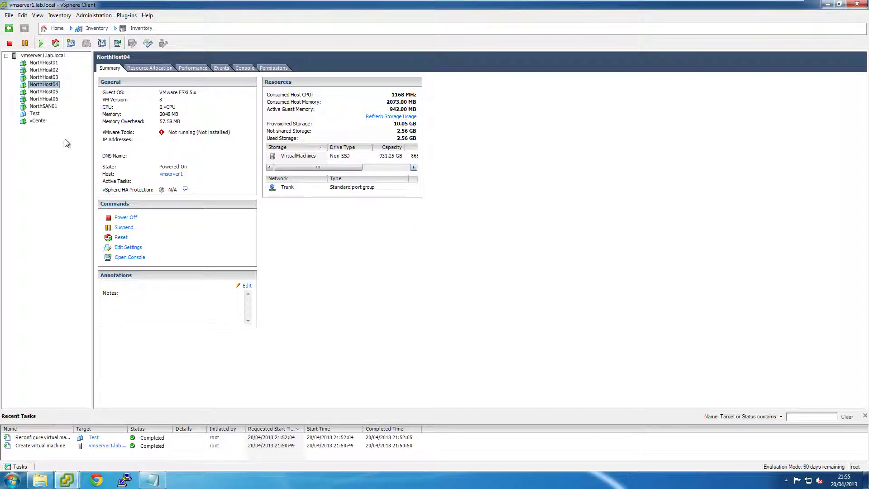
left_click(152, 480)
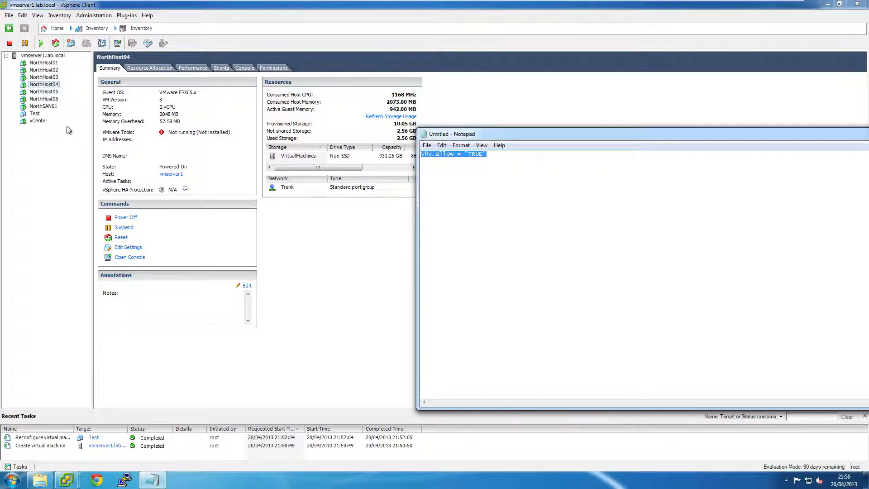
left_click(76, 143)
Step: Examine NorthHost05's summary and installer console, and highlight the vhv.allow = "TRUE" line in Notepad
left_click(57, 93)
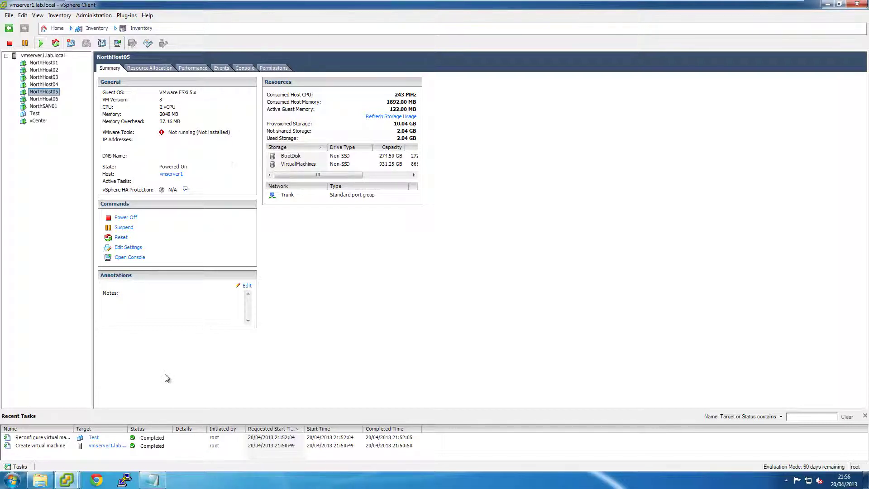
mouse_move(73, 479)
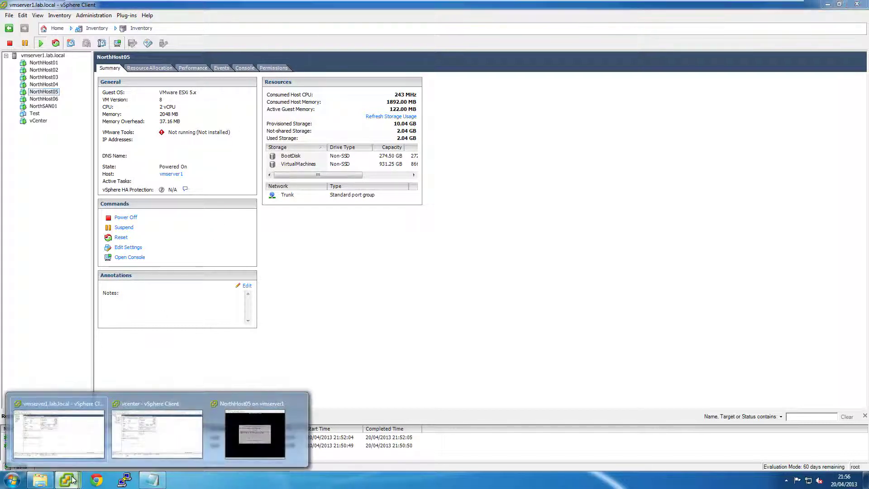
left_click(232, 436)
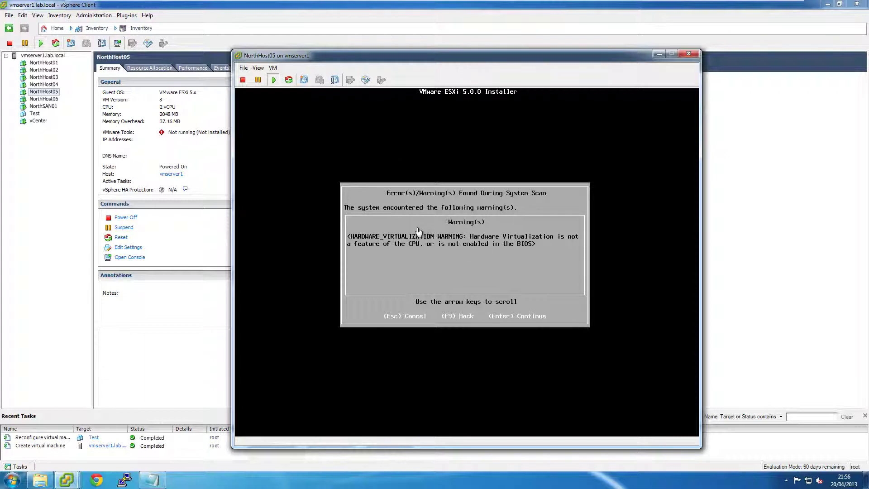
left_click(153, 481)
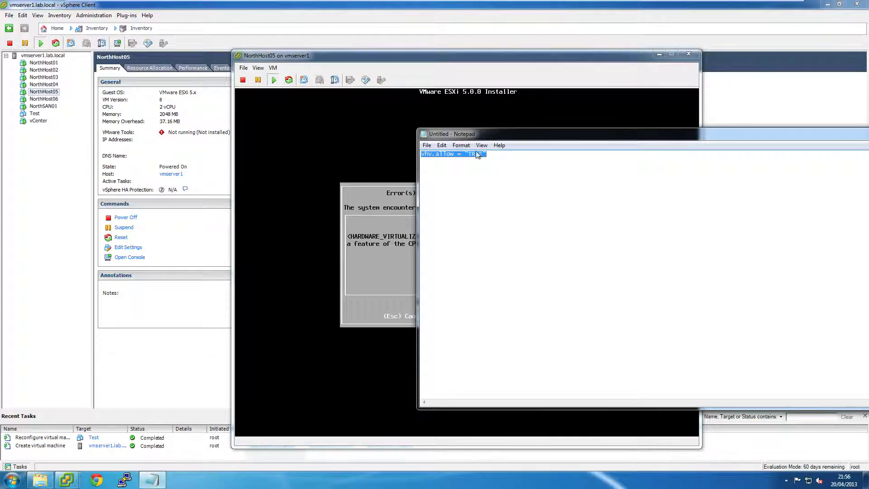
left_click_drag(487, 155, 421, 155)
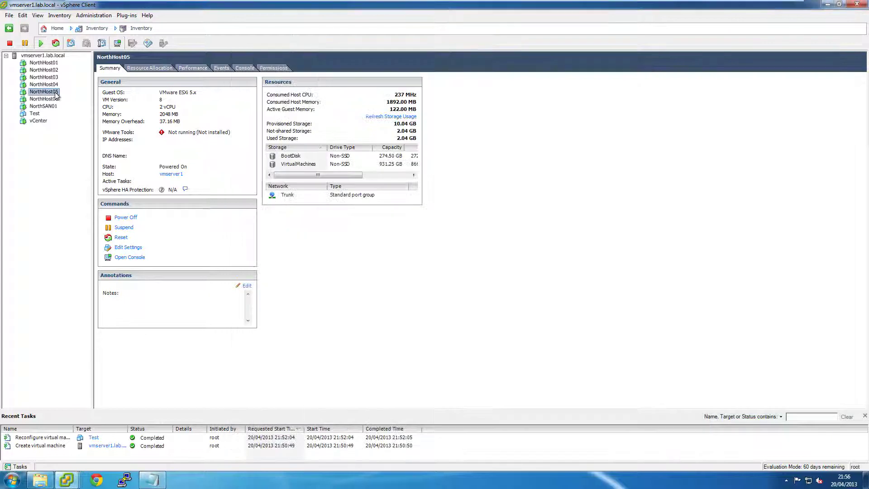
Step: Examine NorthHost06's guest operating system in its summary and revisit the vhv.allow setting in Notepad
left_click(44, 92)
left_click(44, 98)
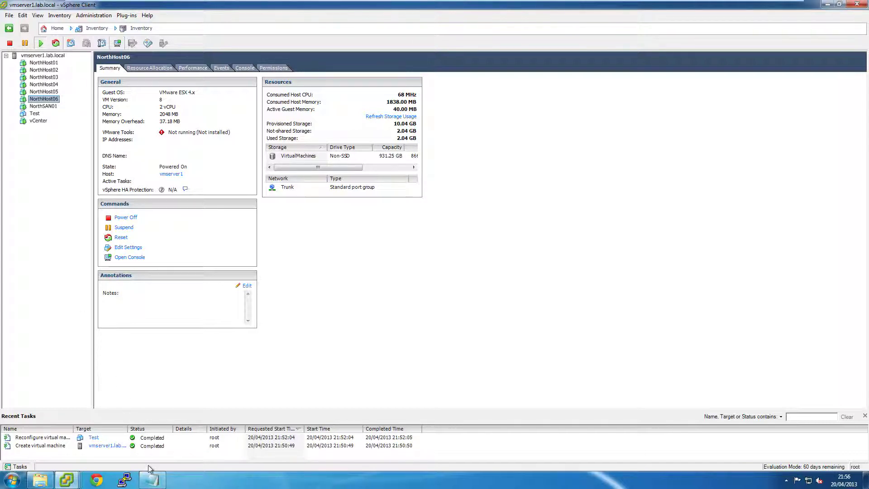
left_click(152, 480)
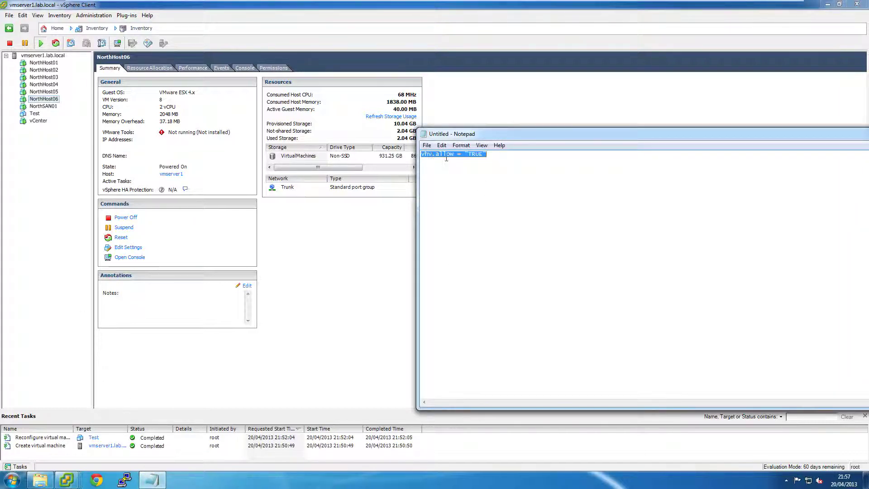
left_click(69, 159)
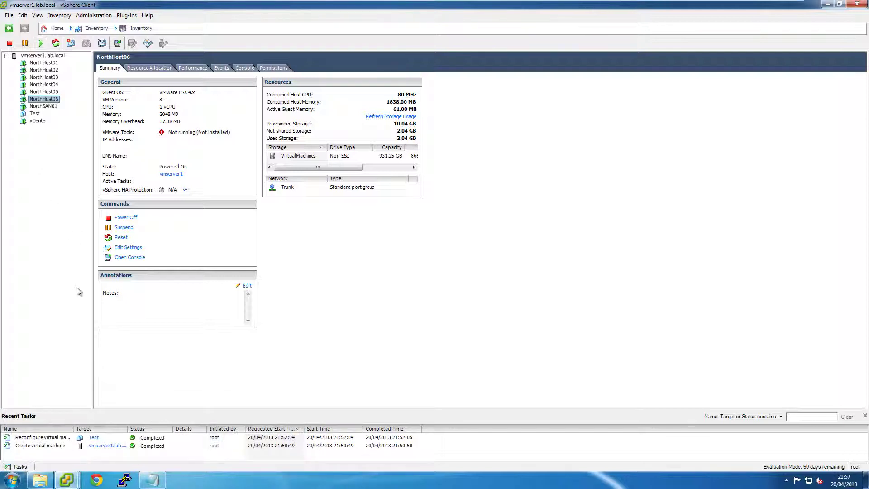
Step: Switch to the vcenter vSphere Client window and begin migrating Server01 from northhost04 with the change host option
mouse_move(77, 473)
left_click(157, 434)
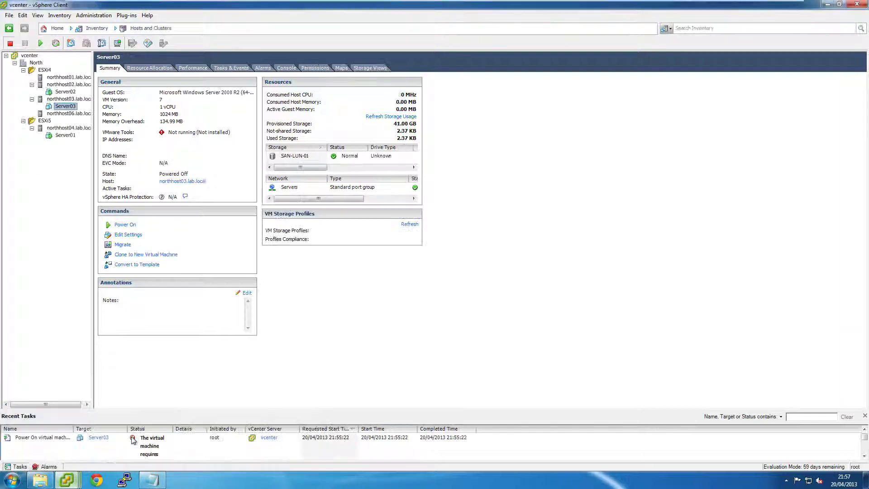
right_click(70, 135)
mouse_move(186, 144)
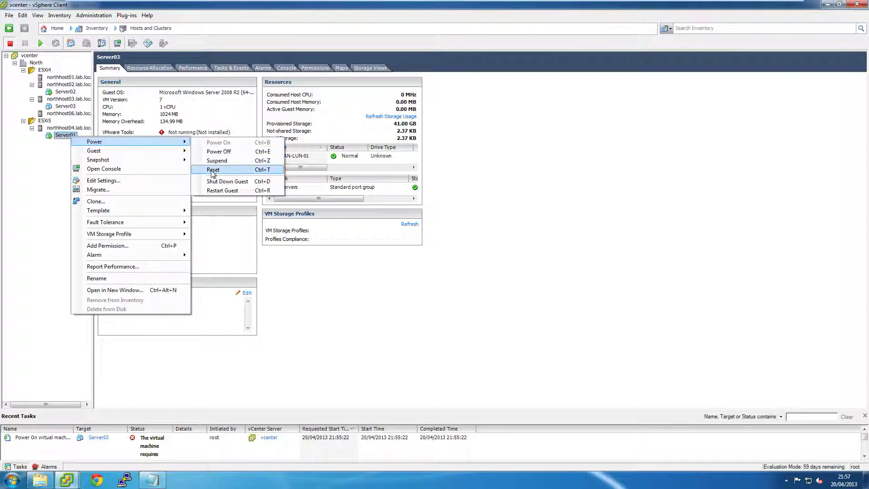
left_click(130, 190)
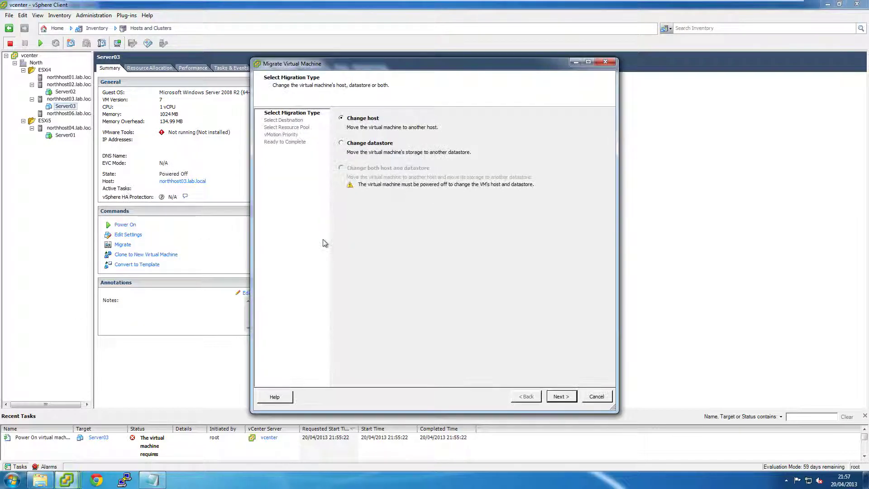
left_click(562, 397)
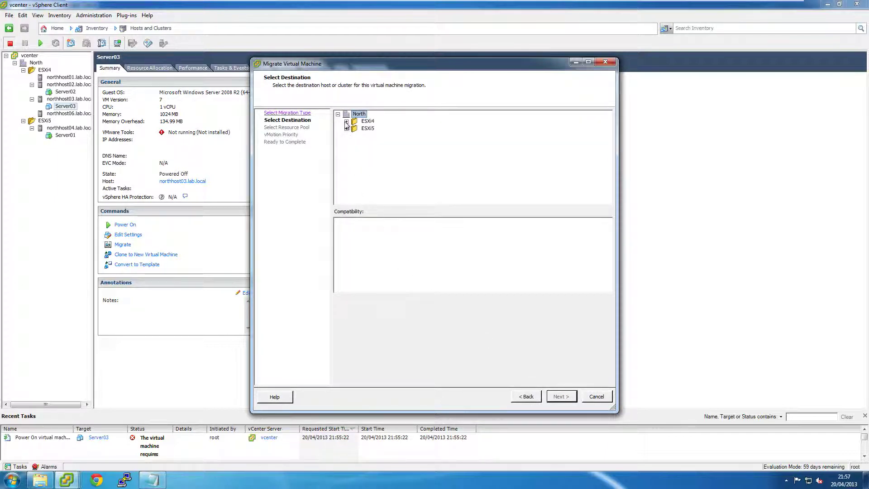
Step: Check Server01's compatibility with northhost06.lab.local, and start its migration to northhost01.lab.local in the ESXi4 folder
left_click(346, 121)
left_click(380, 151)
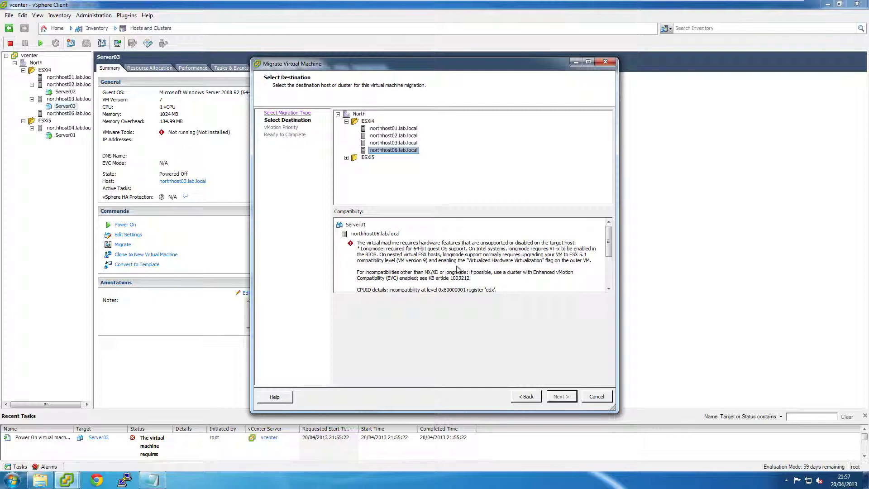
left_click(416, 130)
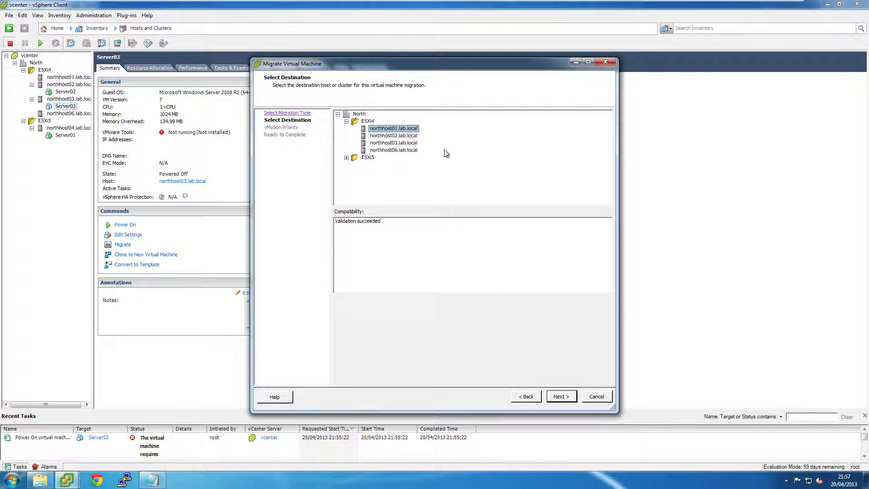
left_click(565, 397)
left_click(565, 398)
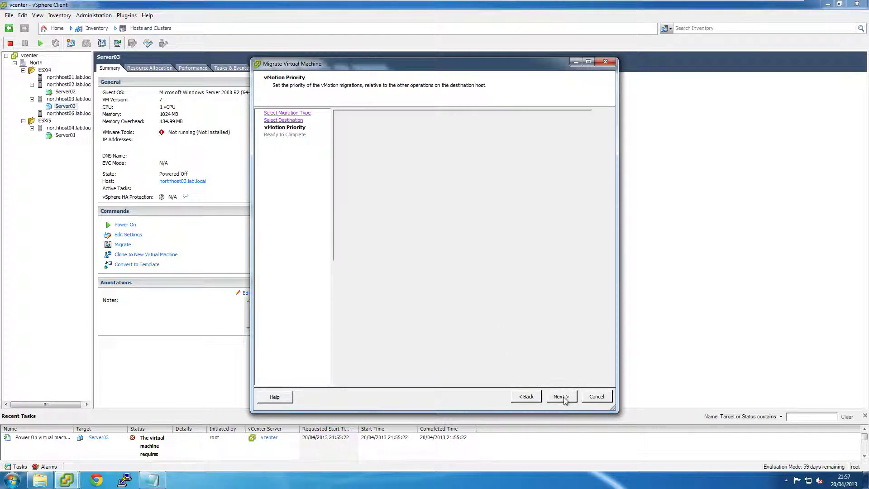
left_click(560, 396)
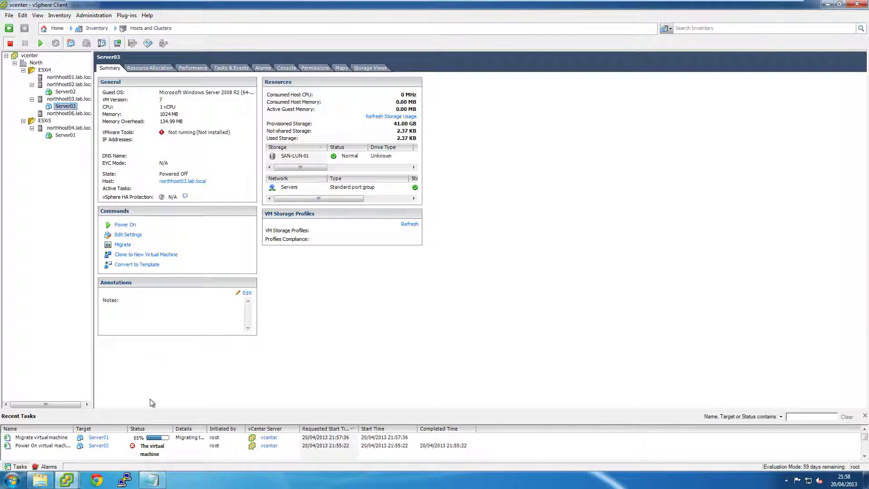
Step: Review the vhv.allow setting in Notepad and the host summary of vmserver1.lab.local in its vSphere Client window
left_click(153, 480)
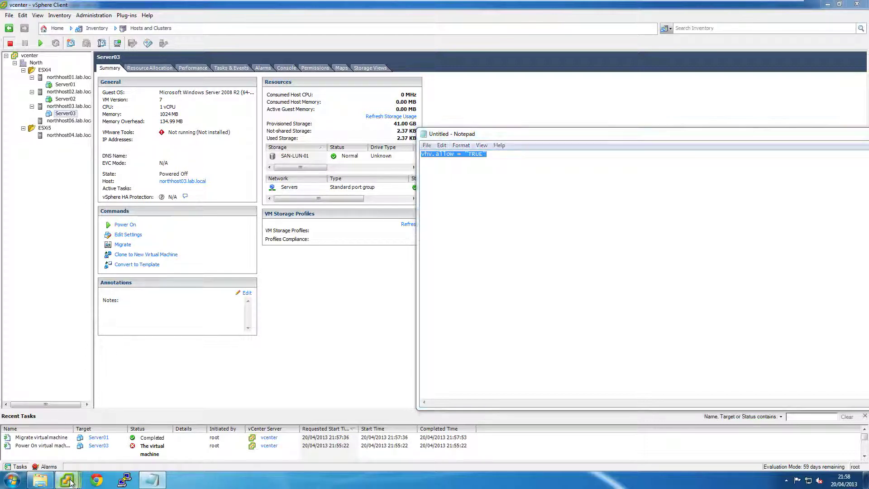
mouse_move(72, 478)
left_click(208, 409)
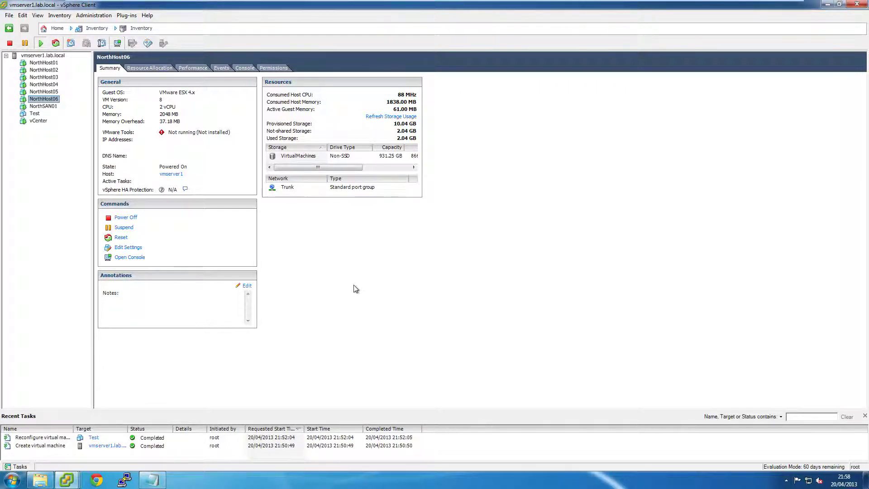
left_click(40, 56)
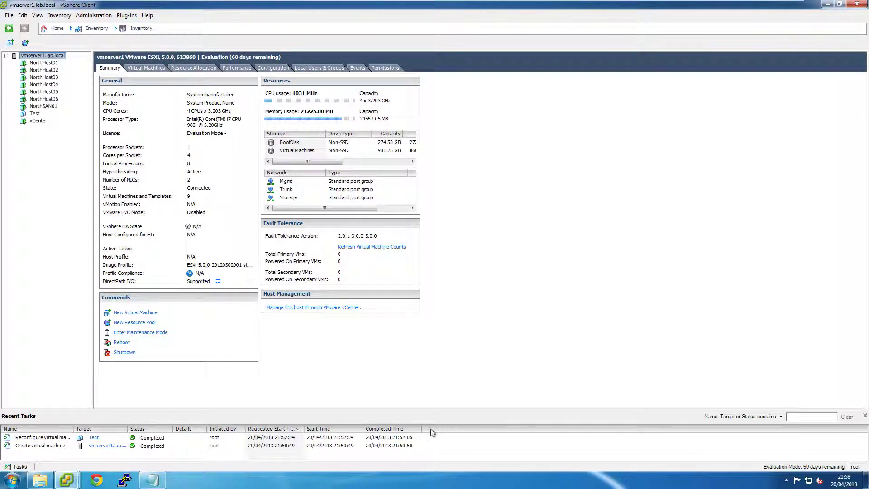
left_click(145, 480)
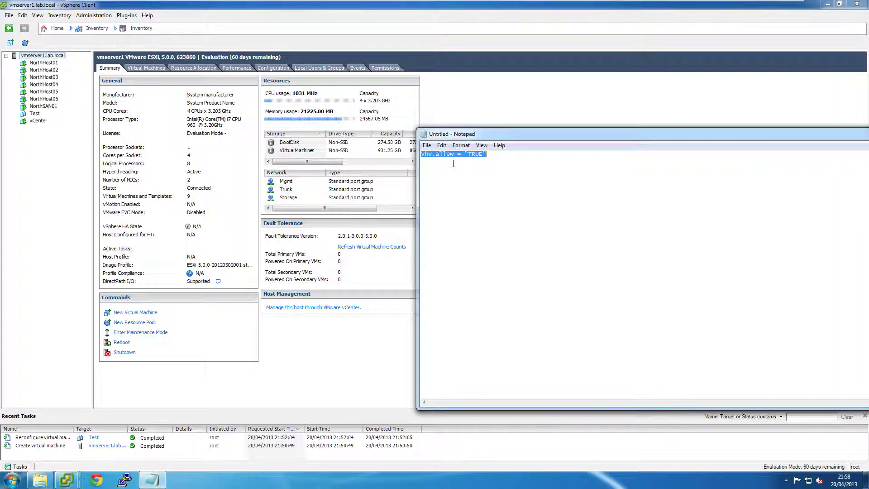